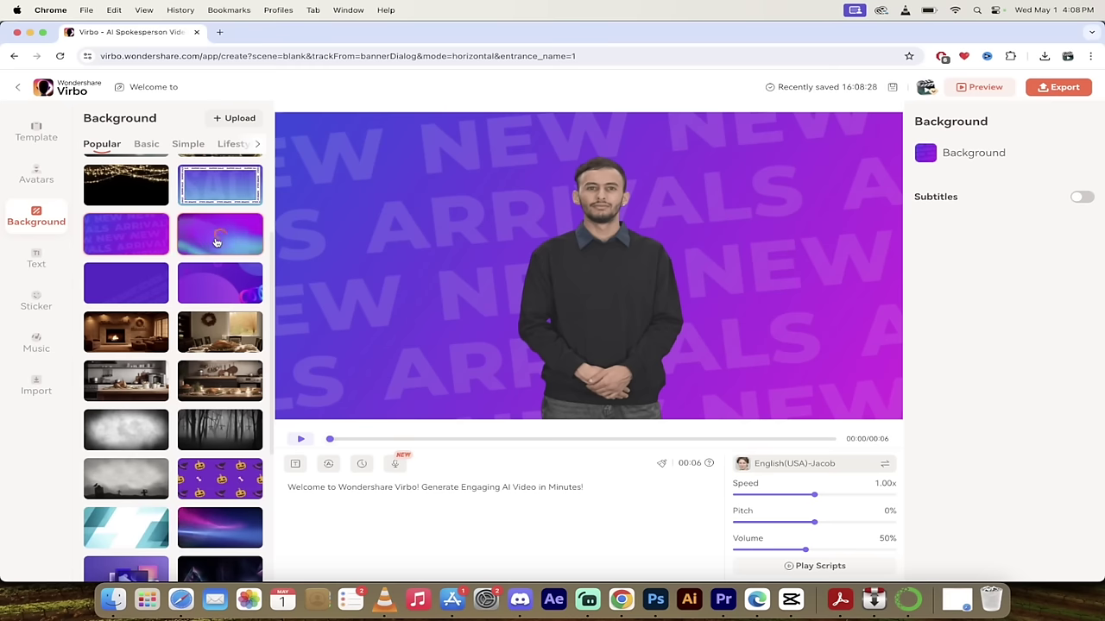
Try the gradient, pink arched room, blurred, white, sphere and eyes backgrounds
click(241, 280)
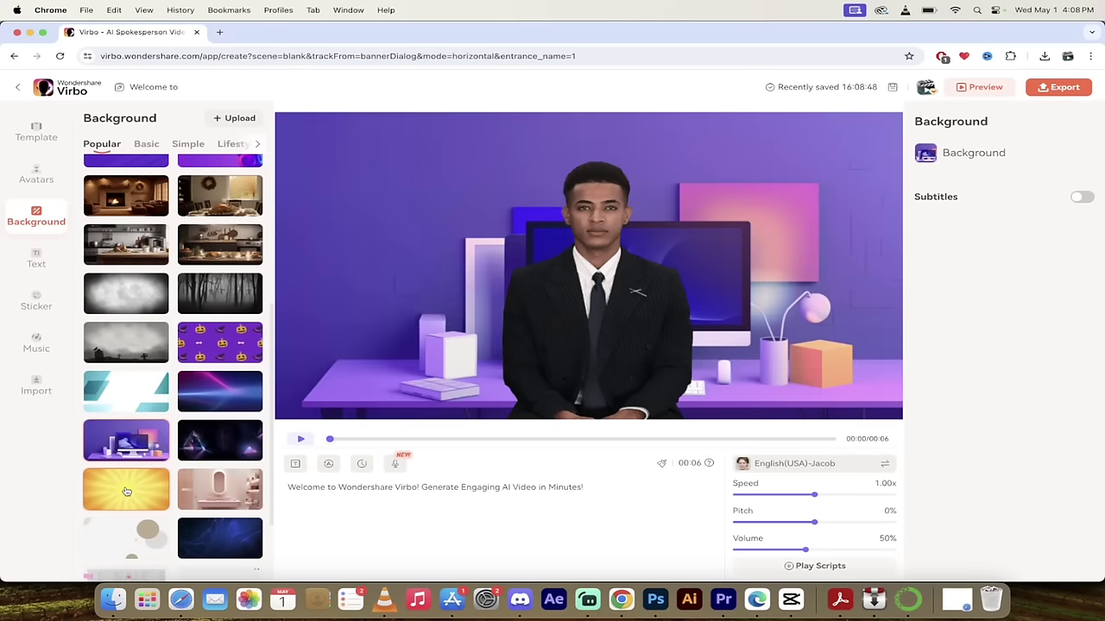
click(219, 489)
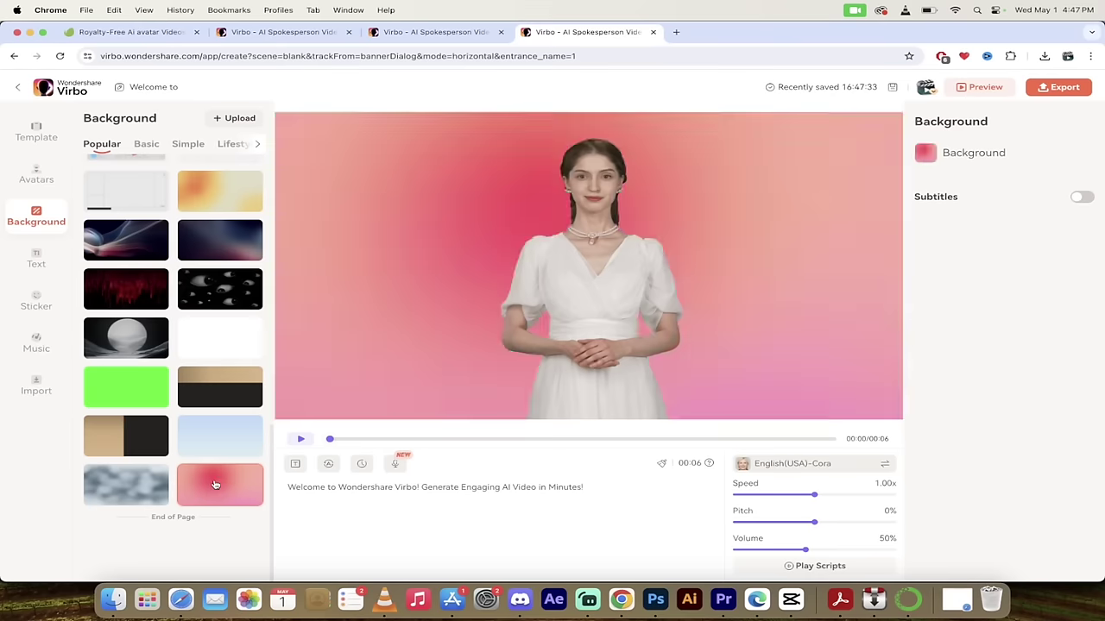
click(122, 481)
click(219, 338)
scroll(173, 345, up, 2)
click(119, 365)
click(213, 365)
Try the grey layout, beige circles, purple room, Halloween and dining room backgrounds
click(126, 275)
click(207, 285)
click(208, 285)
click(210, 288)
click(210, 288)
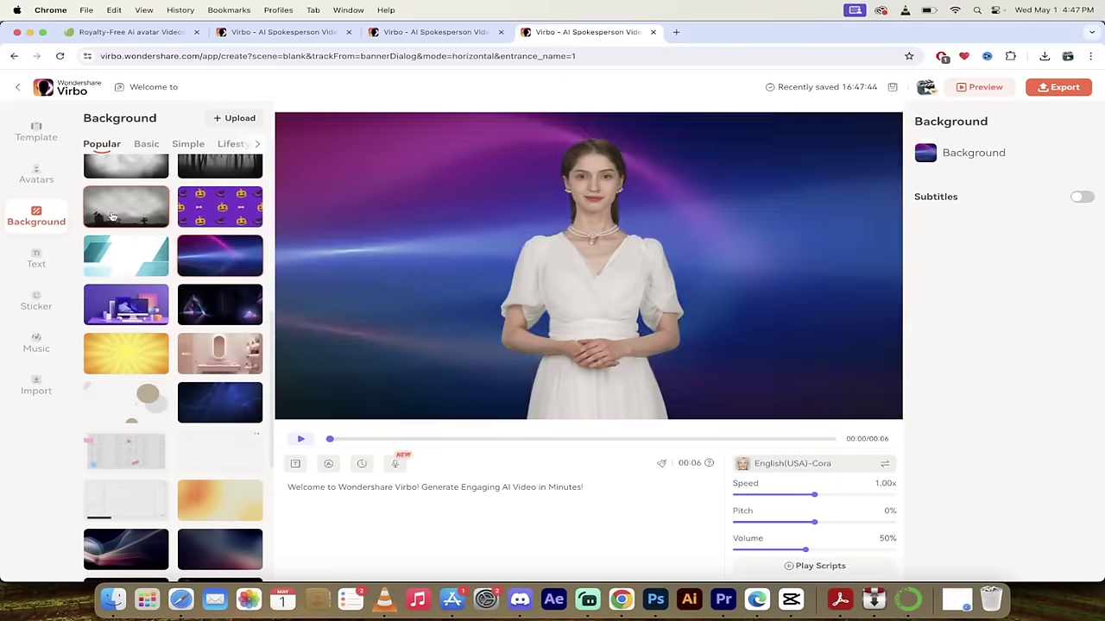
click(212, 290)
scroll(212, 290, up, 2)
click(212, 290)
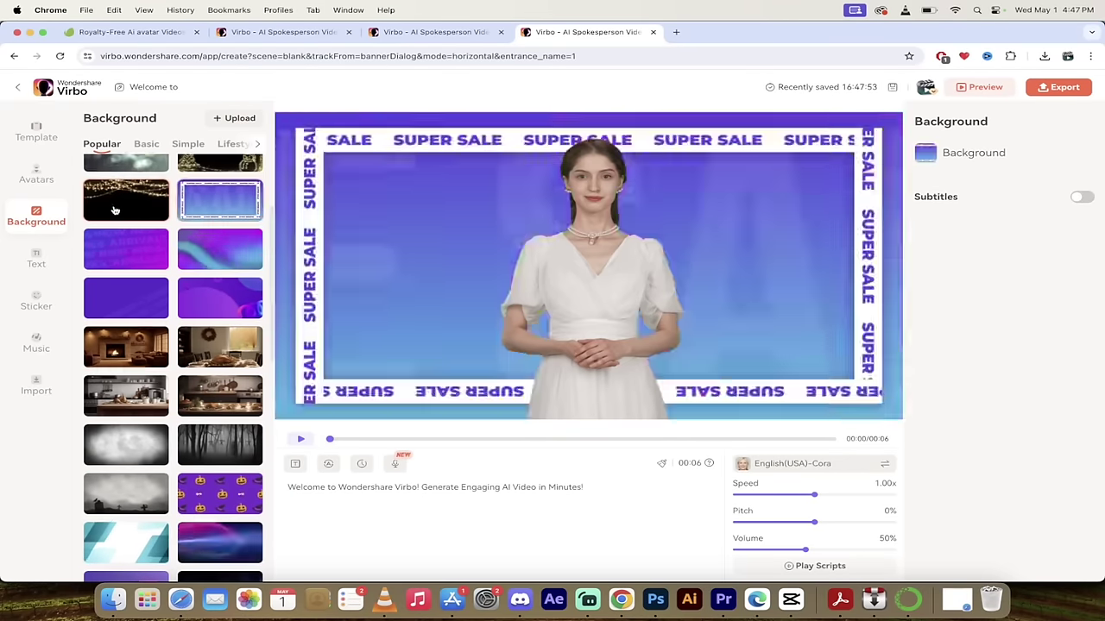
Apply the kitchen background from the Lifestyle backgrounds
click(218, 226)
click(232, 144)
click(219, 226)
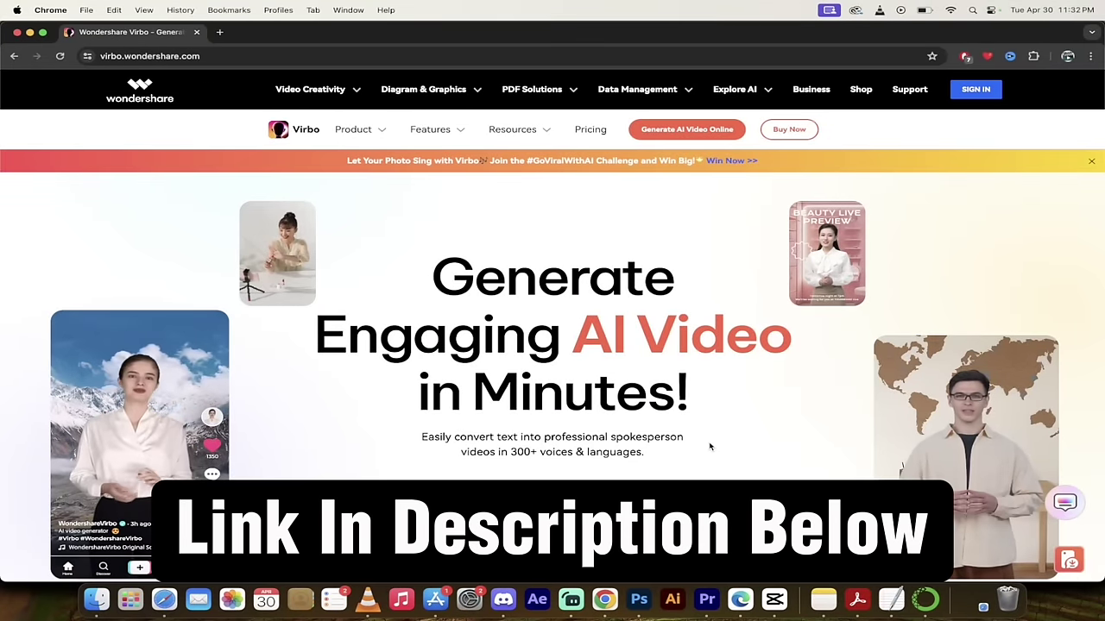
Sign in to the Wondershare account using the Google account option
scroll(604, 405, down, 1)
scroll(570, 402, up, 1)
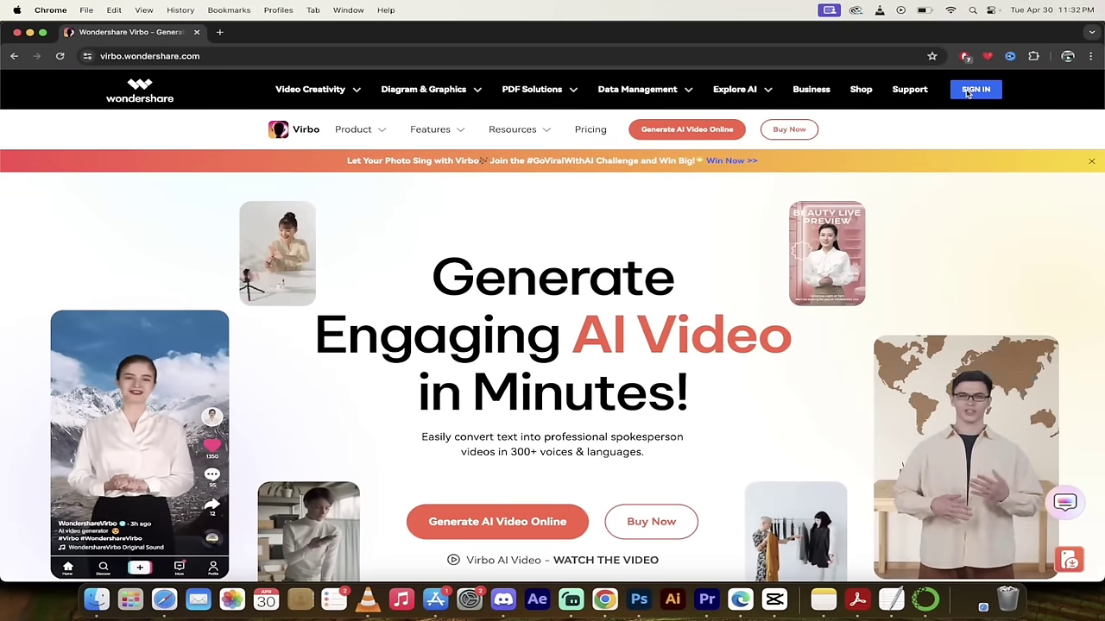
click(968, 93)
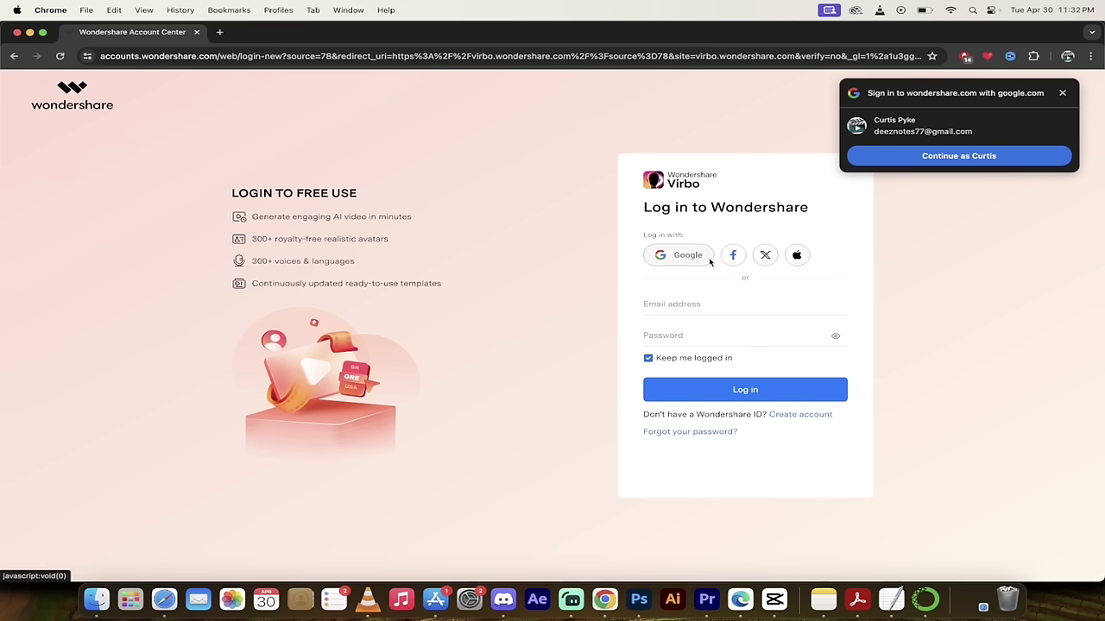
click(947, 161)
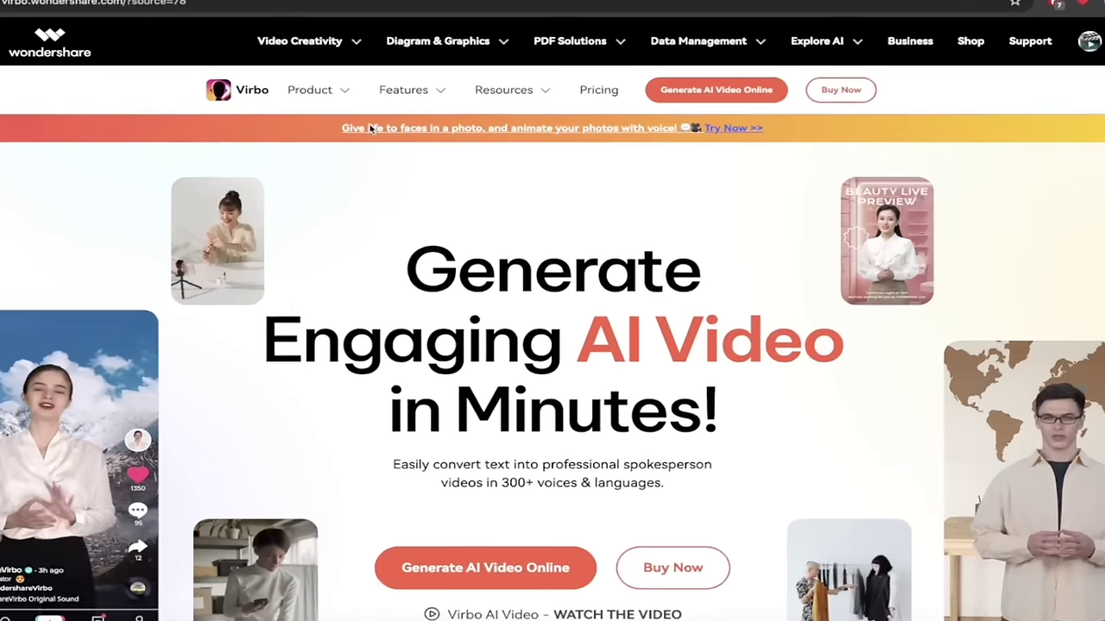
Launch the online Virbo app via Generate AI Video Online
mouse_move(381, 134)
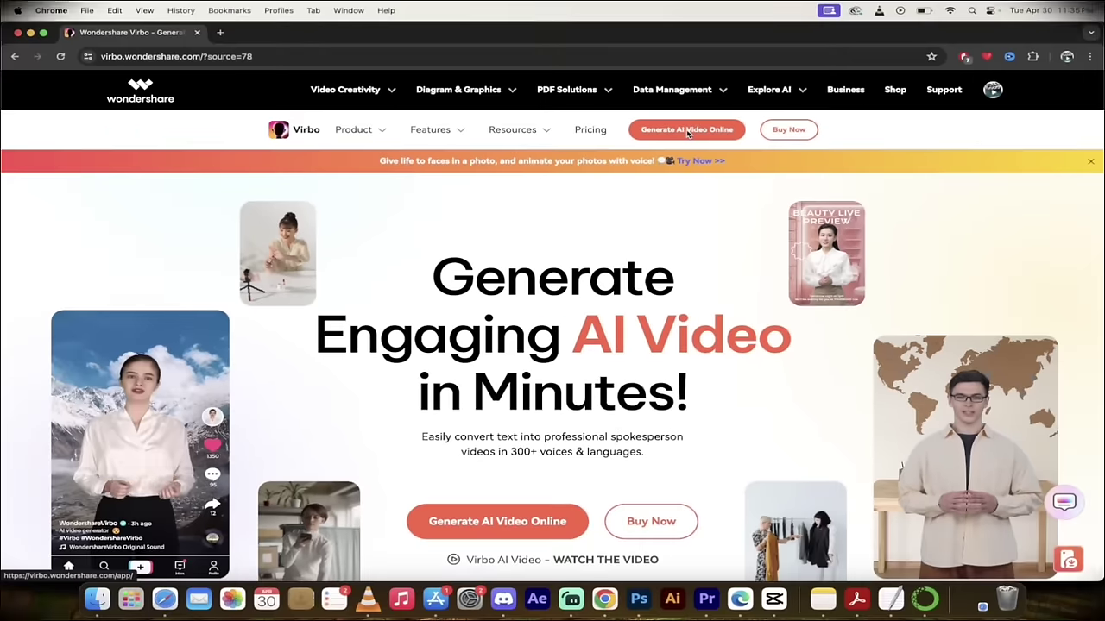
click(640, 34)
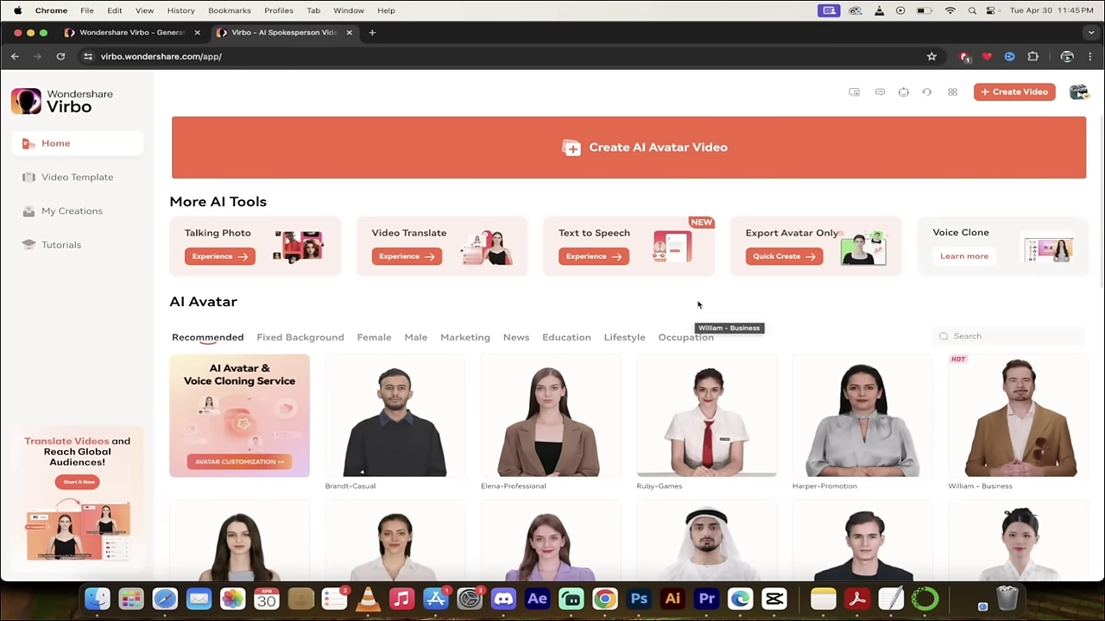
Scroll through the dashboard's AI avatar list
scroll(698, 305, down, 1)
scroll(781, 299, down, 1)
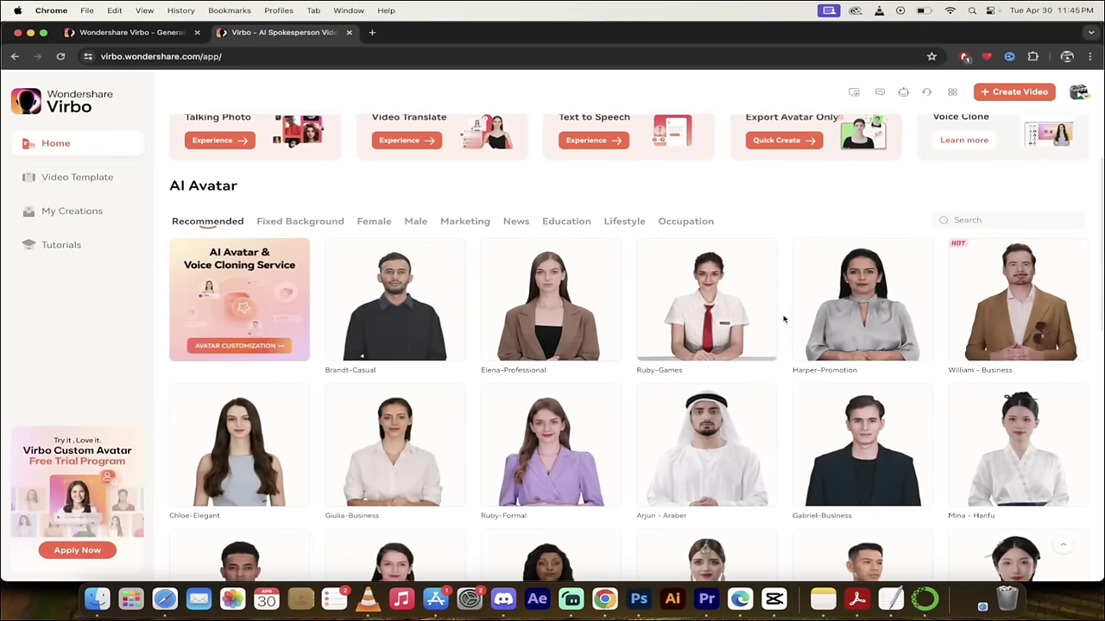
scroll(783, 319, up, 1)
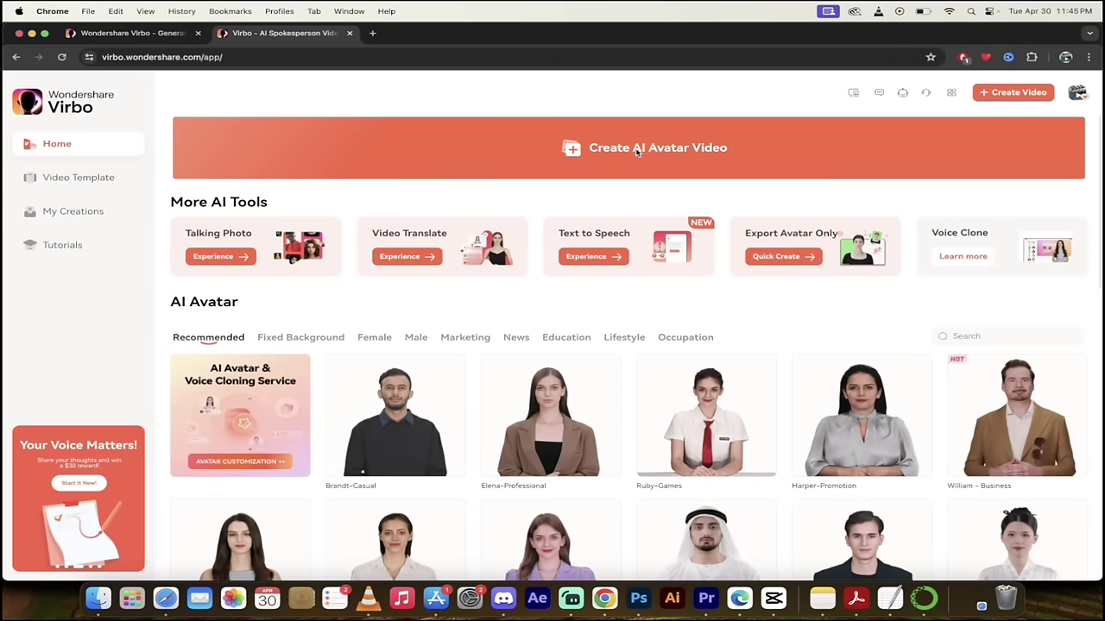
Start a new AI avatar video in Landscape 16:9 format
click(636, 150)
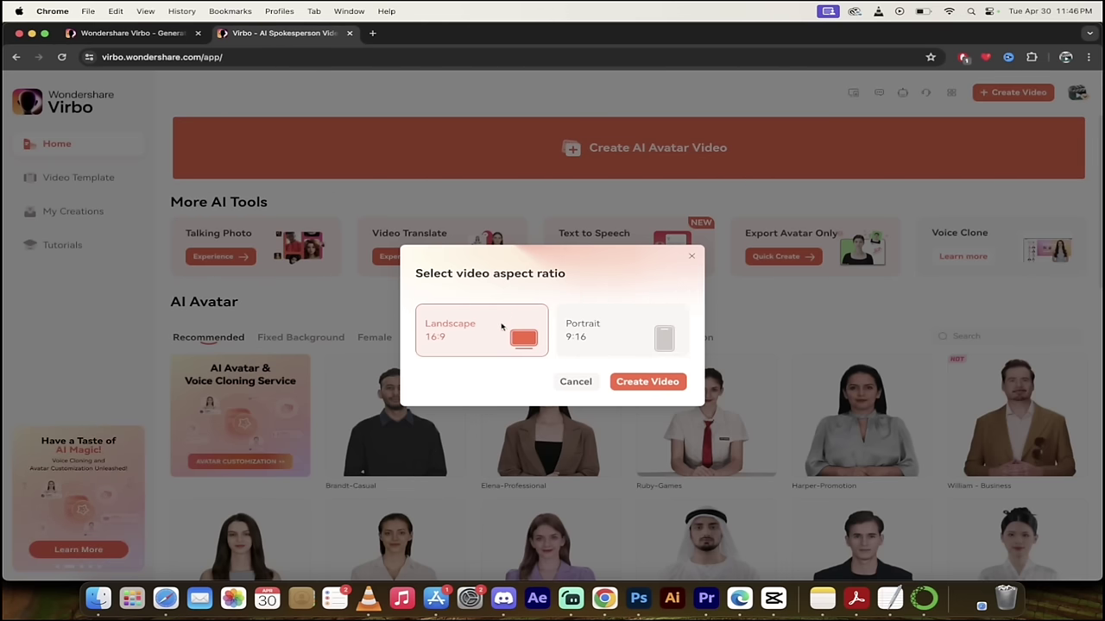
click(639, 384)
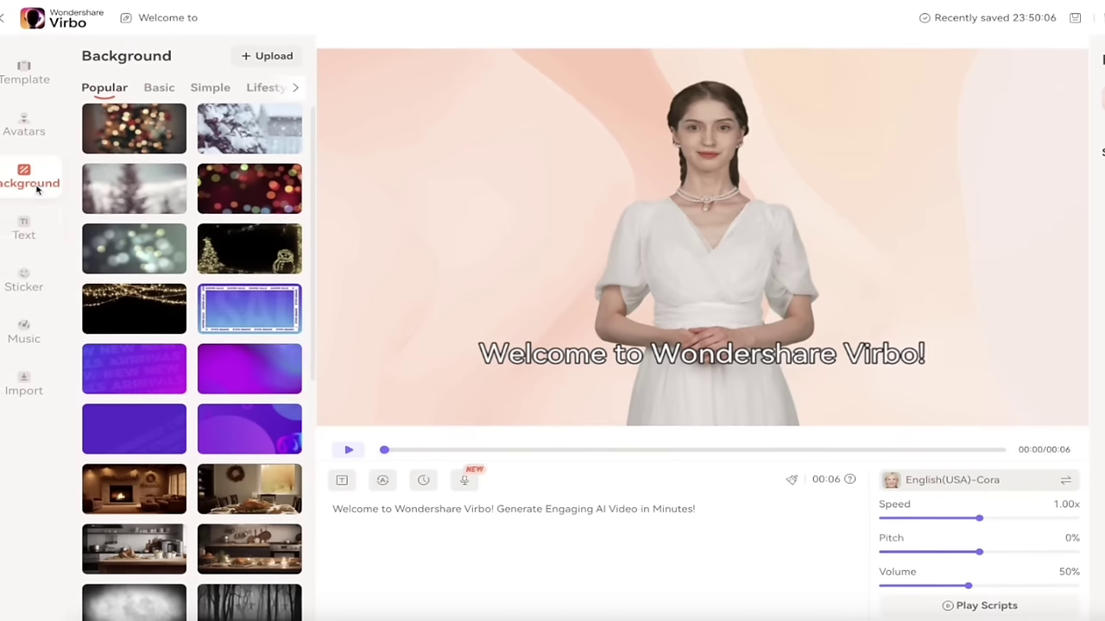
Show the avatar library from the editor's left sidebar
click(38, 133)
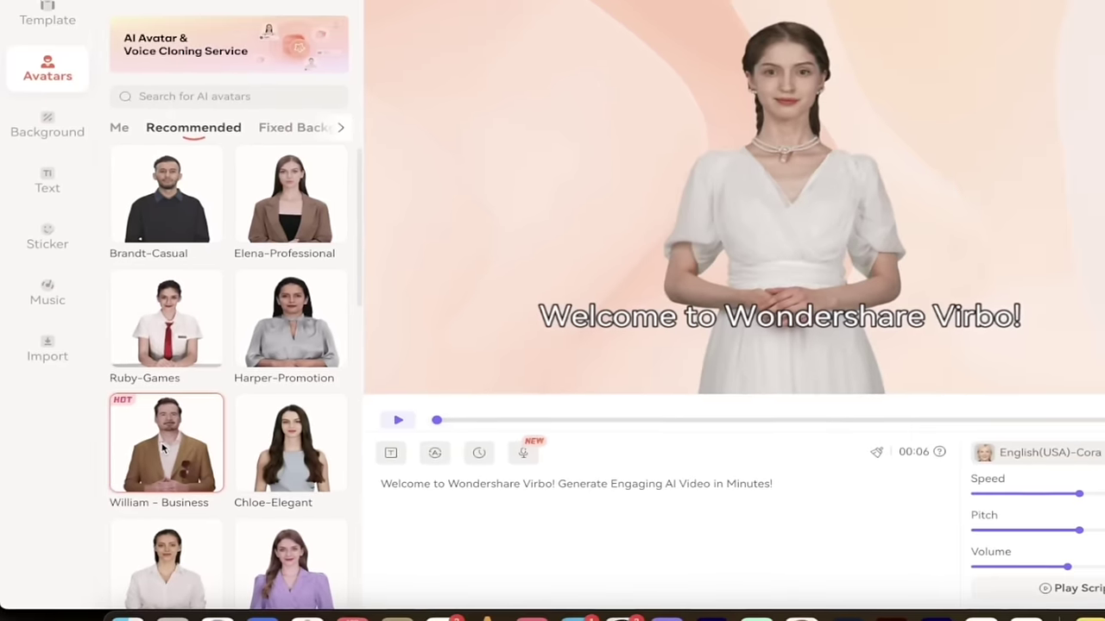
Switch the presenter to William - Business and delete the welcome subtitle
click(156, 447)
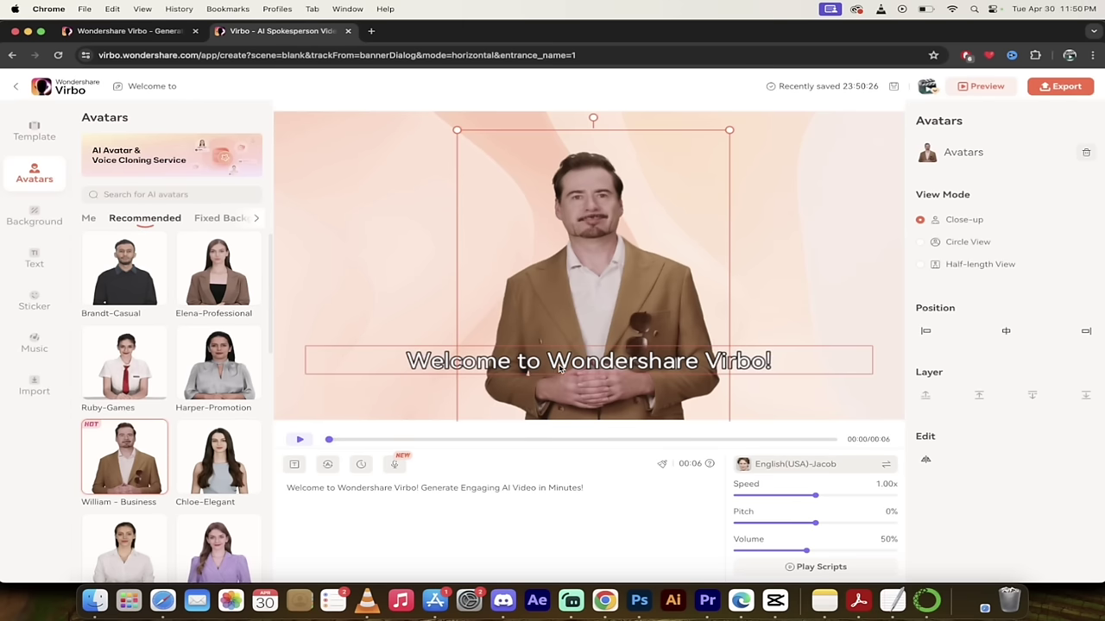
click(561, 368)
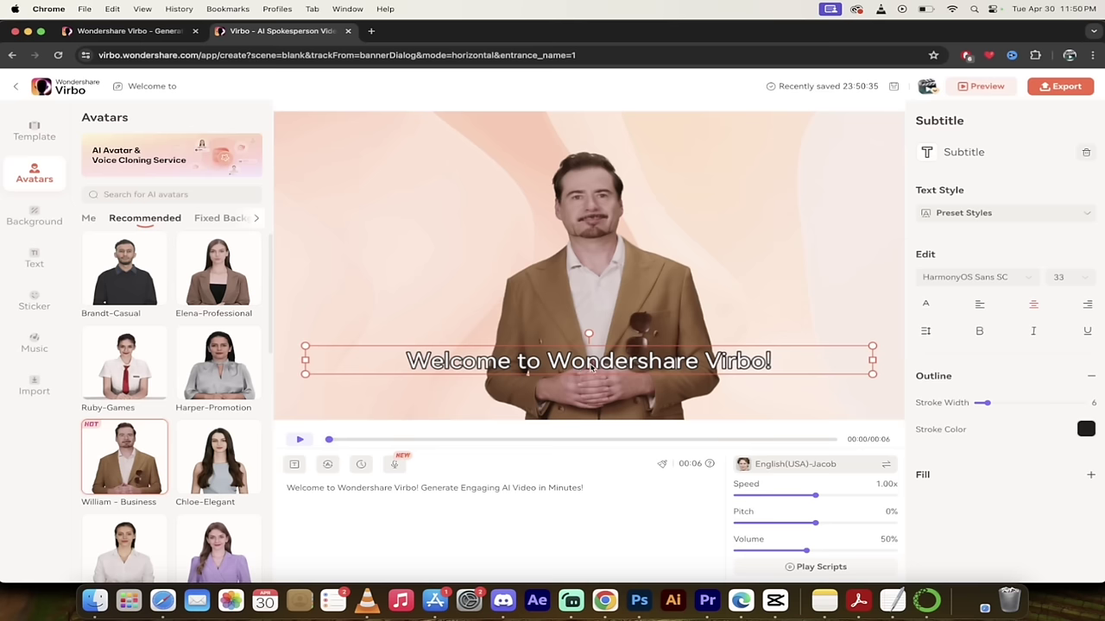
key(Delete)
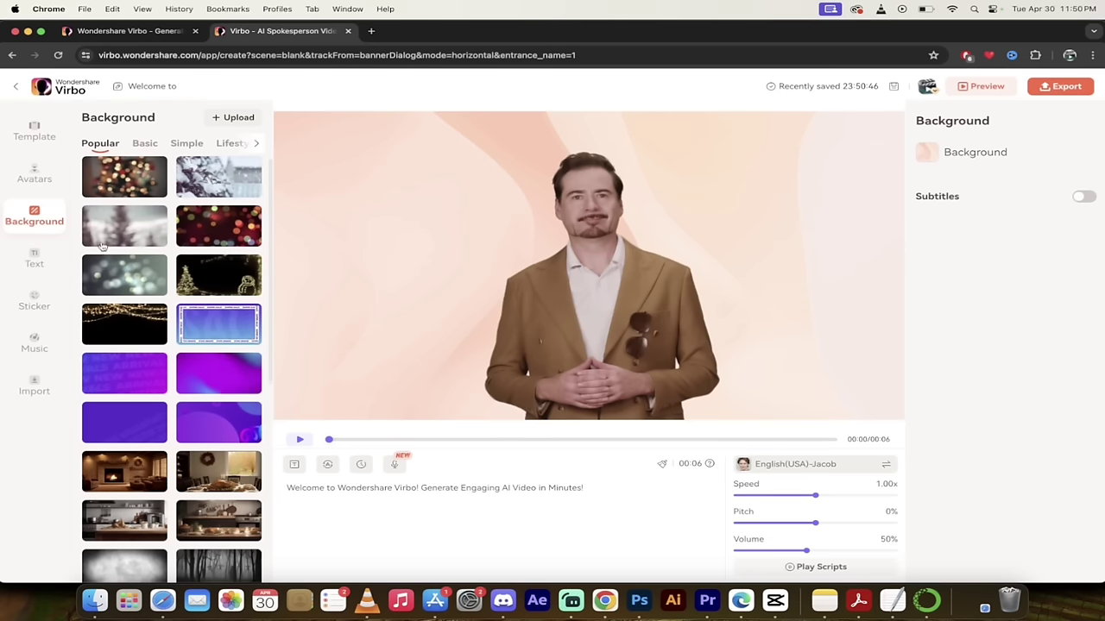
Apply the blue SUPER SALE frame from the Popular backgrounds
scroll(176, 321, down, 2)
scroll(176, 321, down, 2)
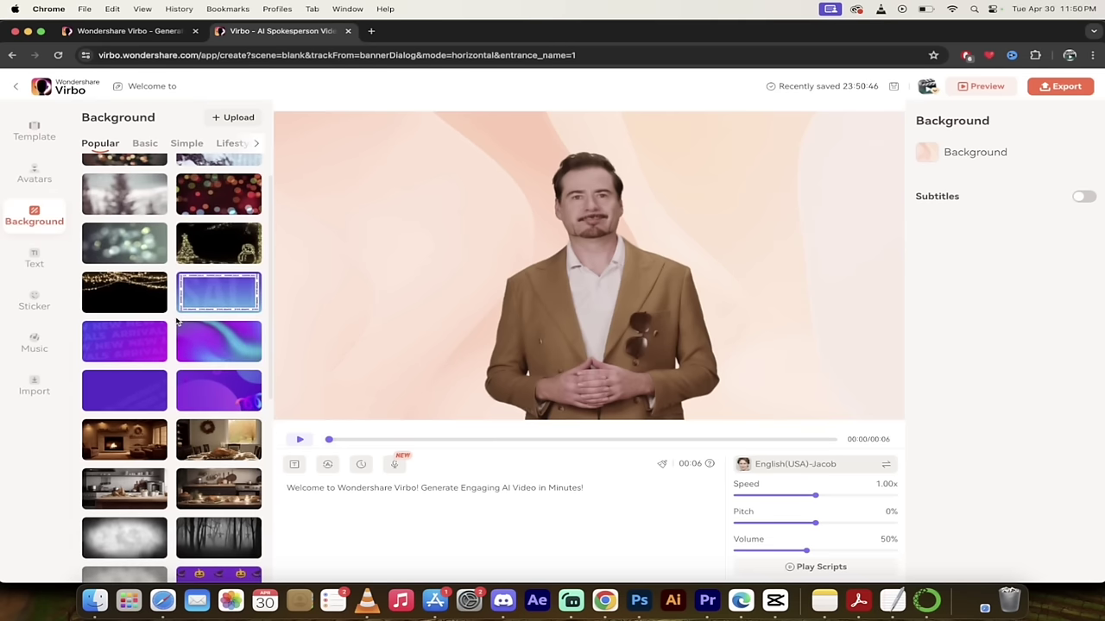
scroll(178, 321, down, 3)
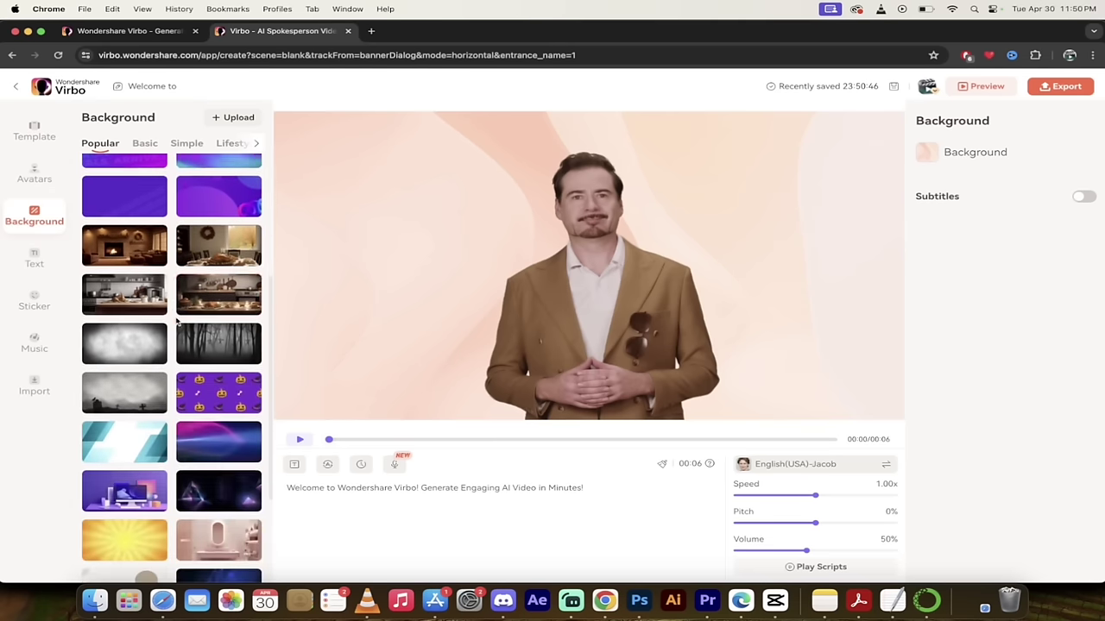
scroll(192, 316, down, 5)
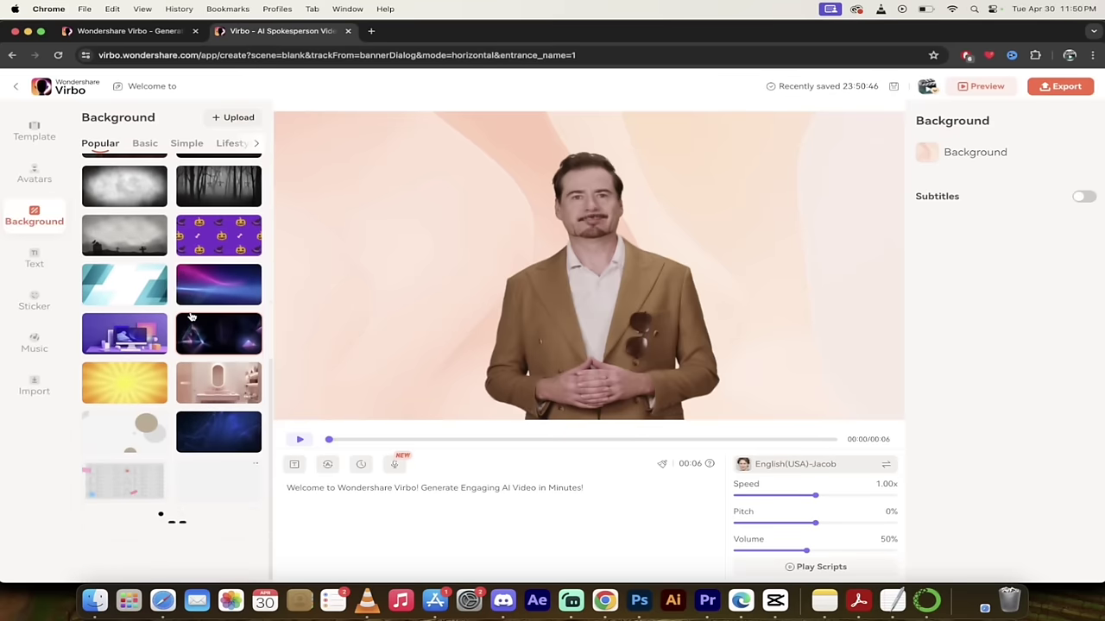
scroll(191, 316, up, 12)
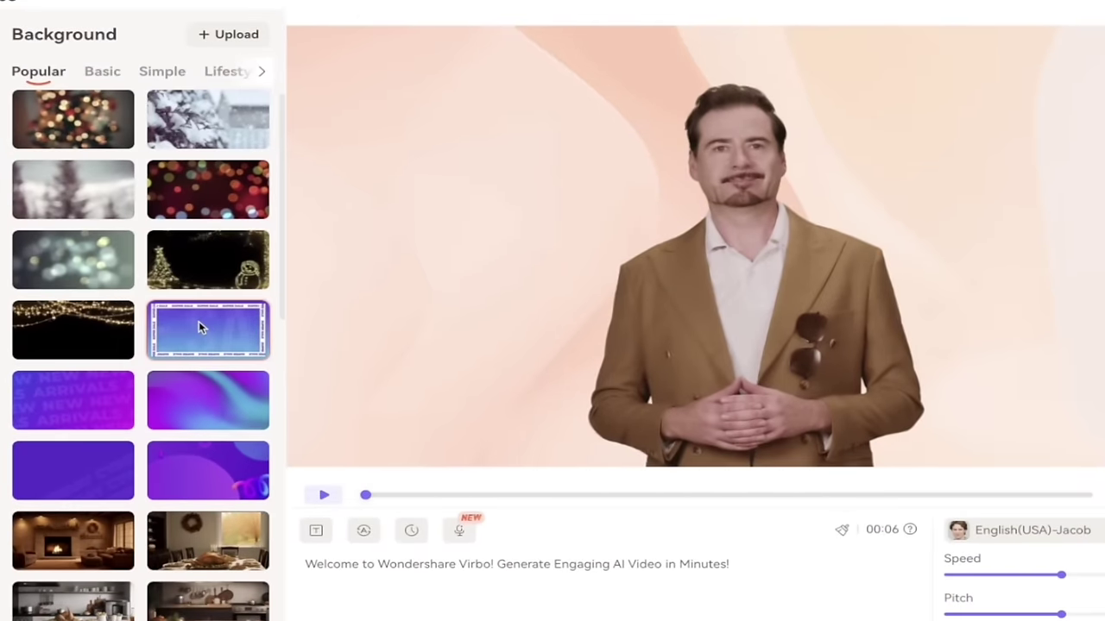
click(198, 326)
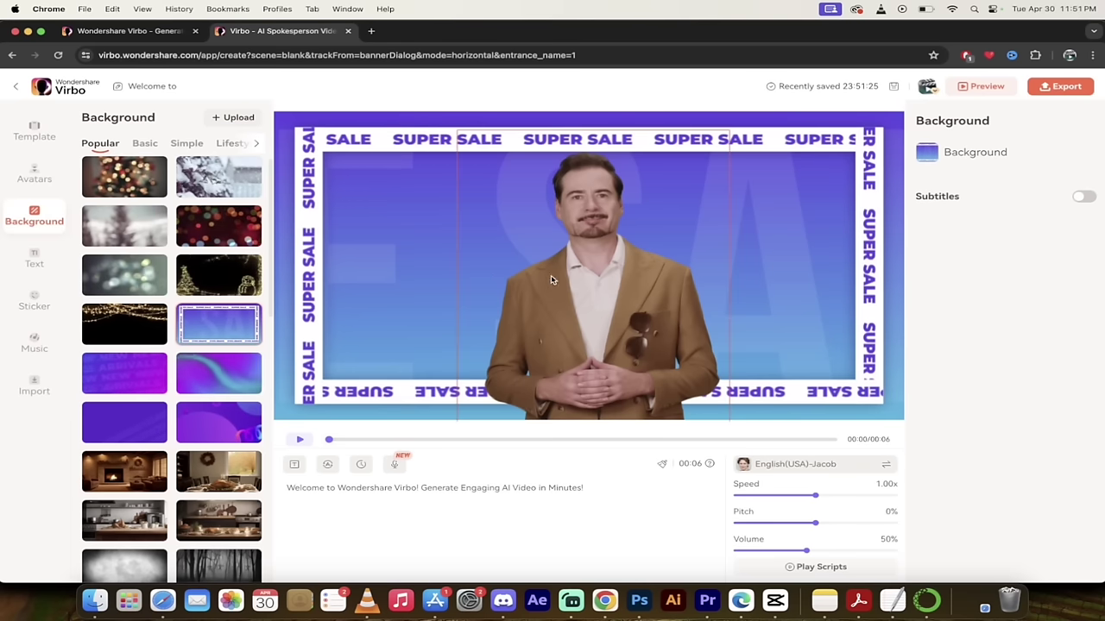
Shrink and centre William, then paste the 'Luxury can be affordable' paragraph as the script
click(602, 304)
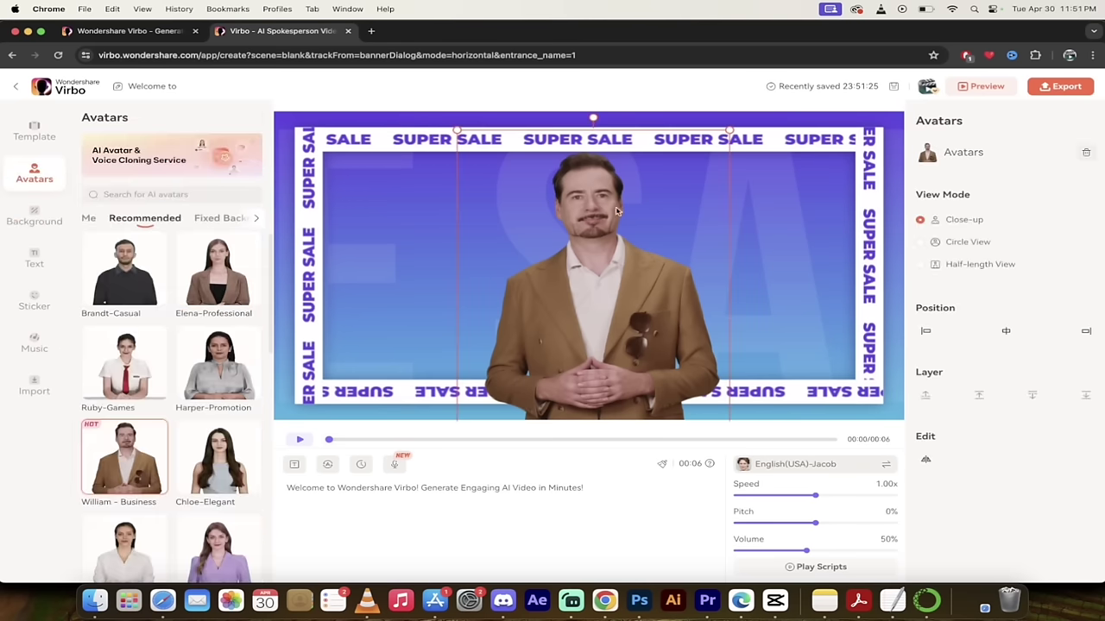
drag(456, 130, 515, 180)
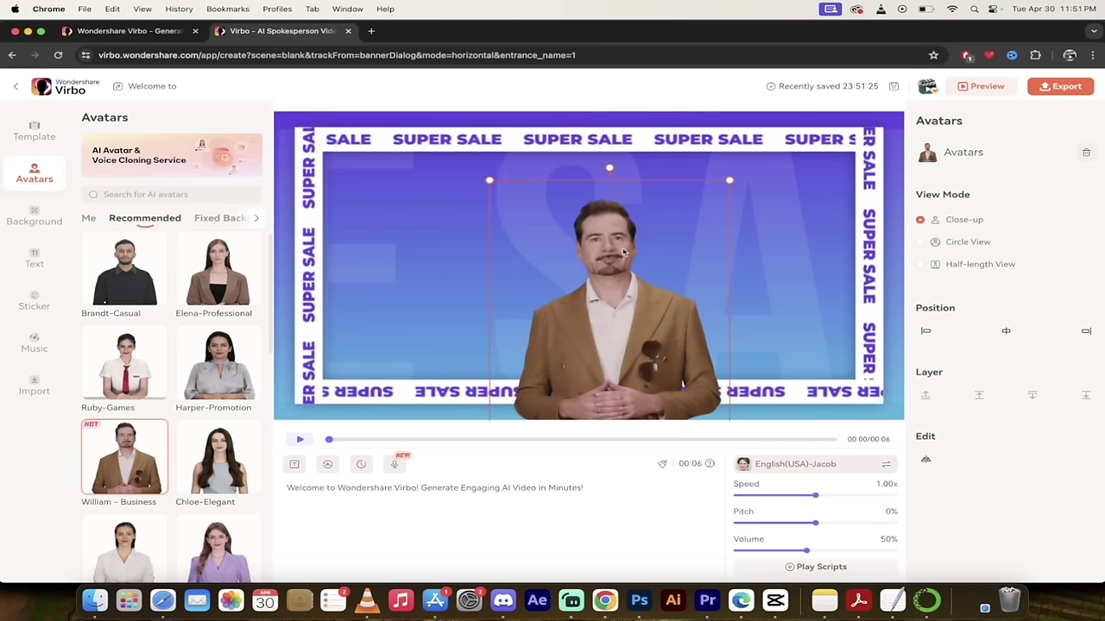
drag(651, 289, 631, 258)
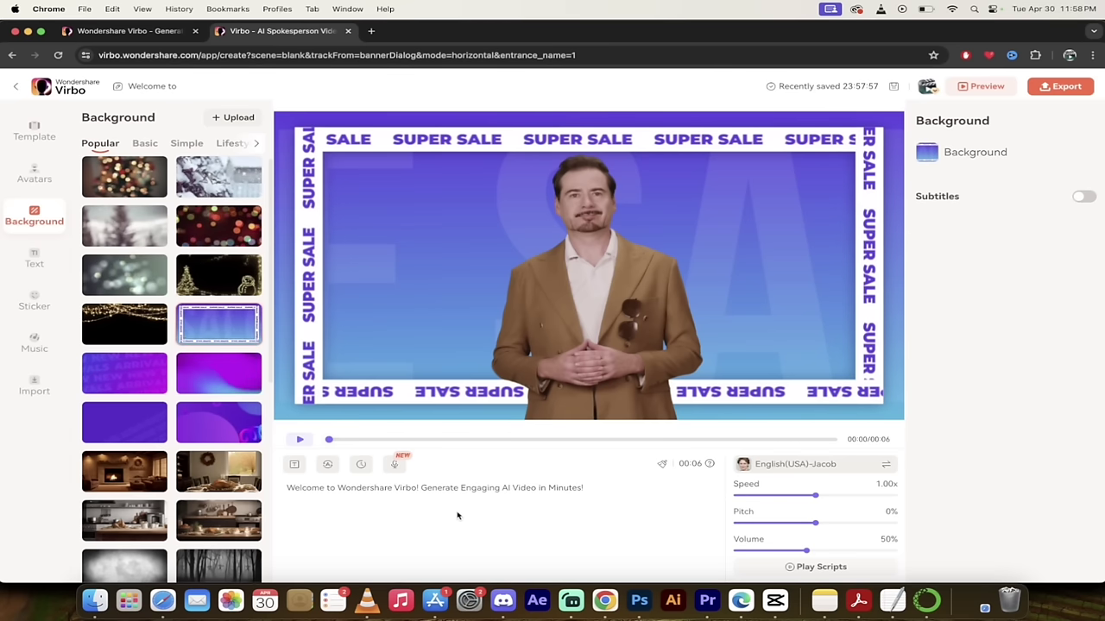
key(super+a)
text(Luxury can be affordable. And we prove it. Discover our range where top-notch quality products at the Curtis Furniture Emporium.)
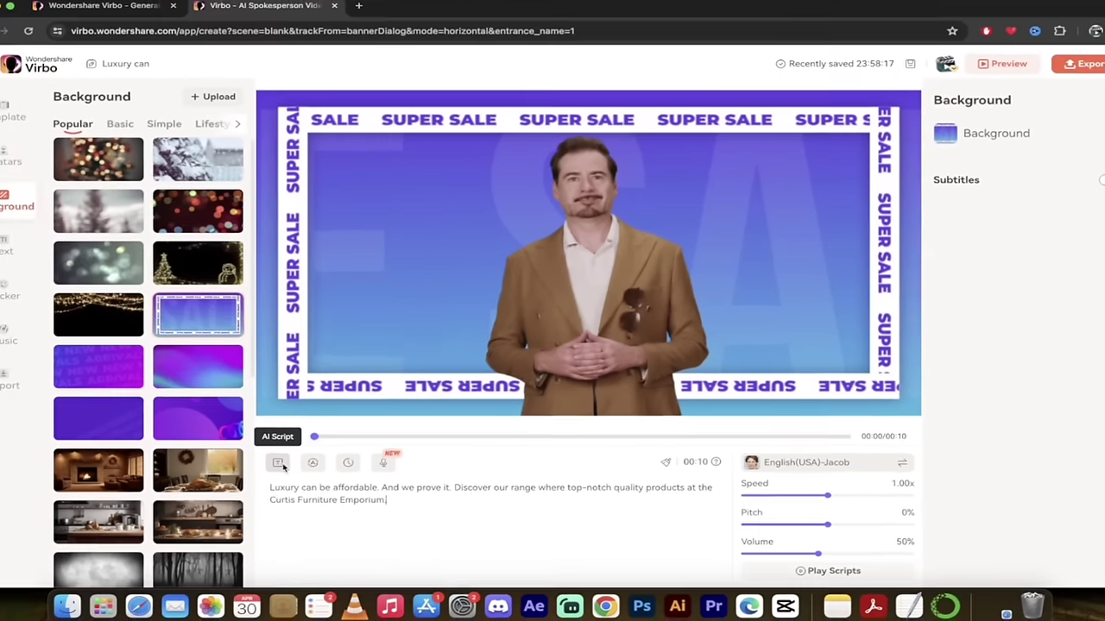
Review the script in the AI Script generator, then close it
click(195, 460)
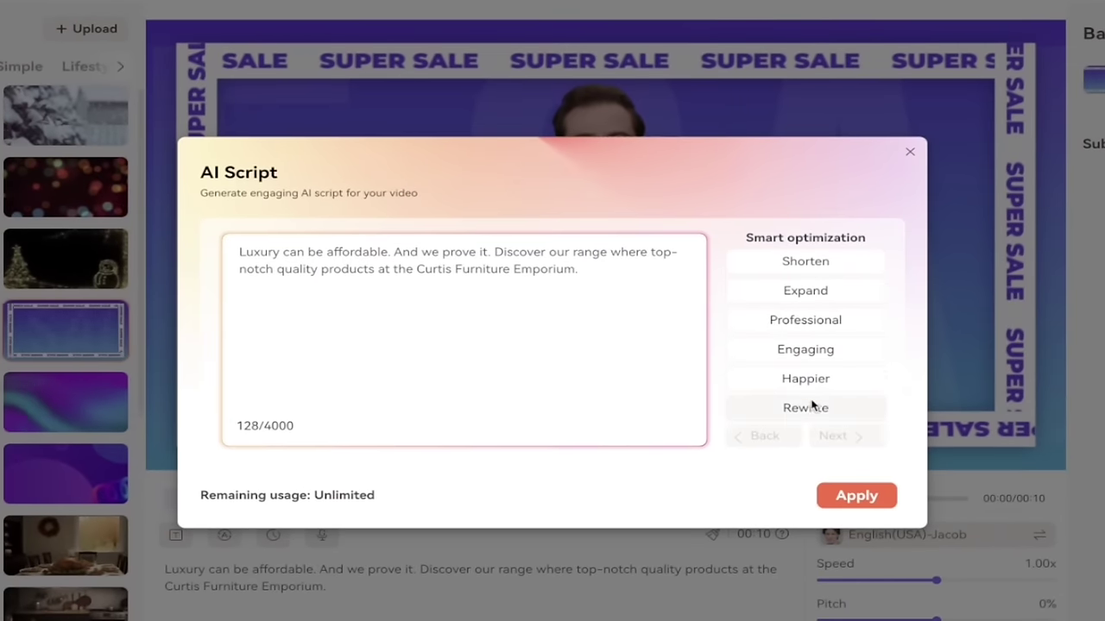
click(909, 151)
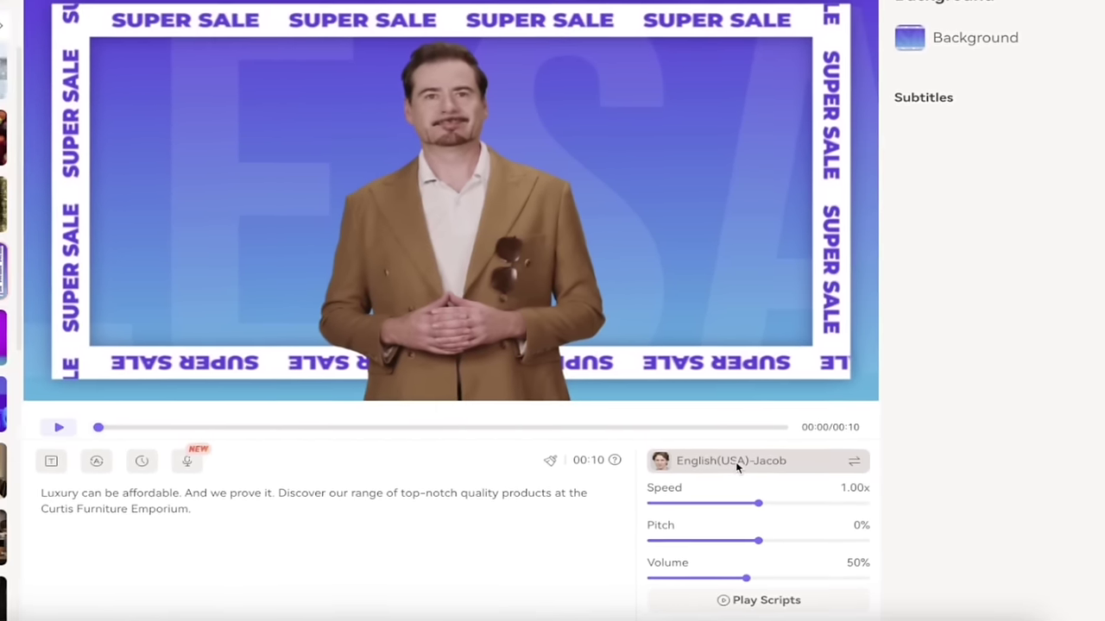
Filter the voice list to English male voices and preview the English(USA)-Soda voice
click(717, 471)
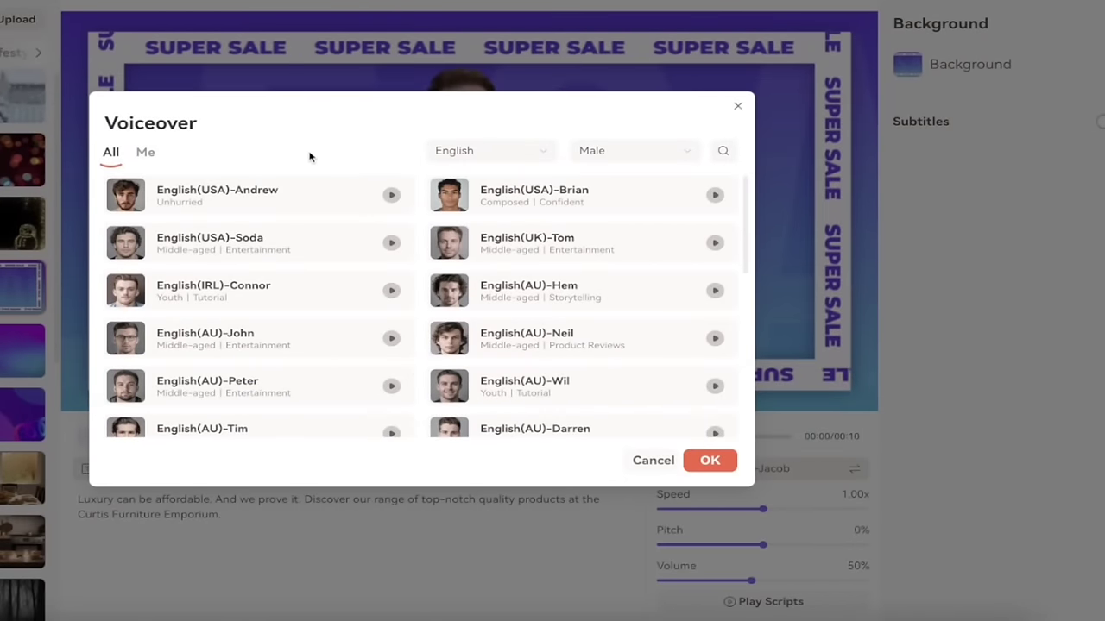
click(480, 152)
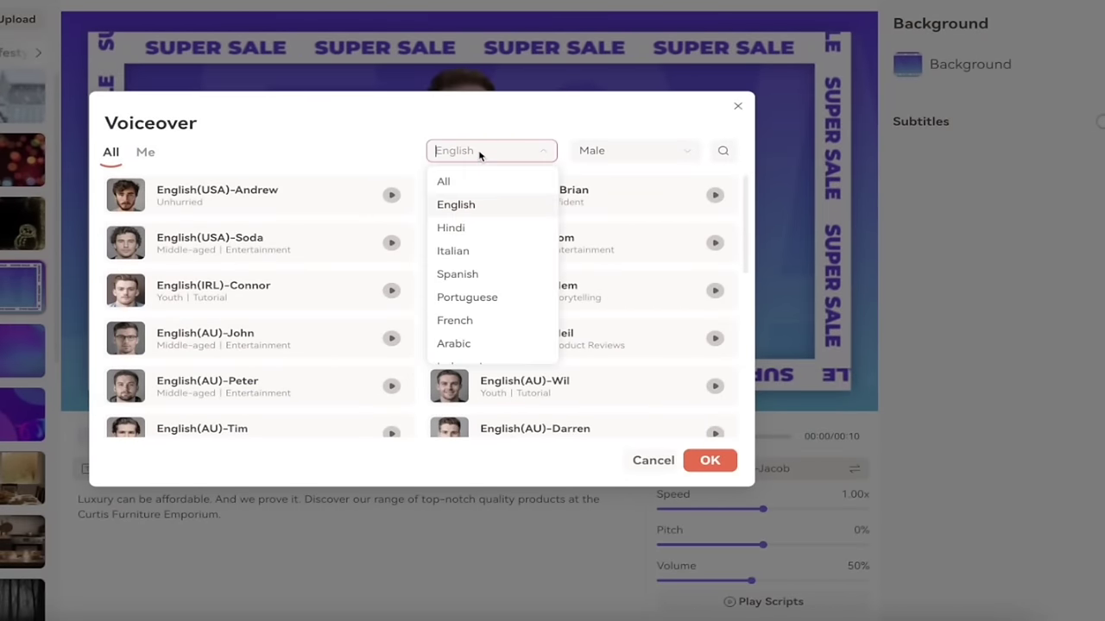
click(456, 204)
click(621, 152)
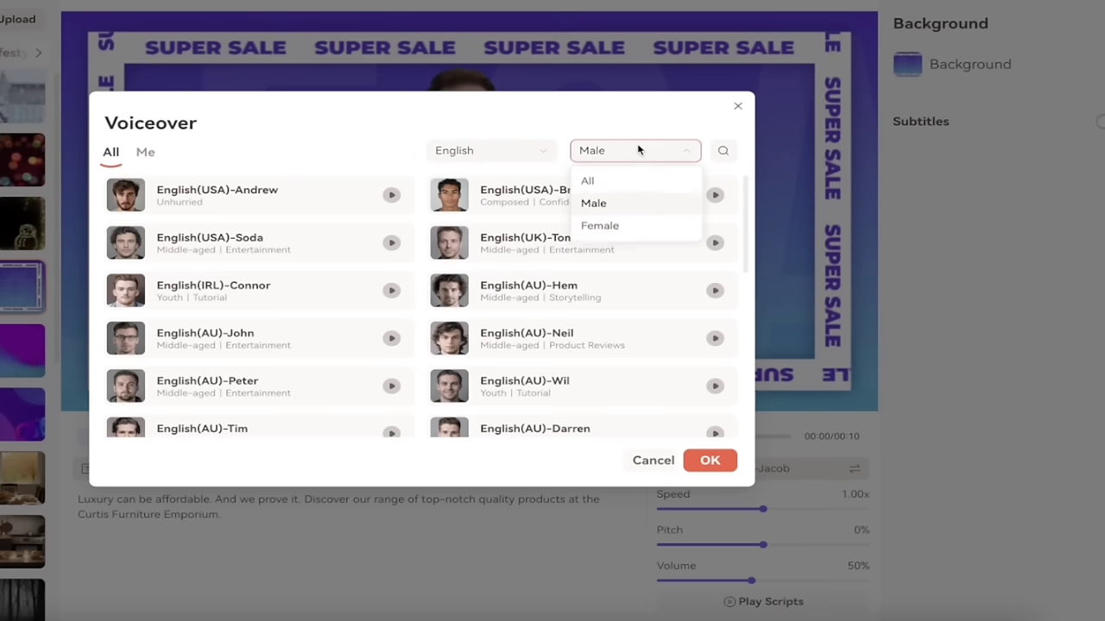
click(594, 205)
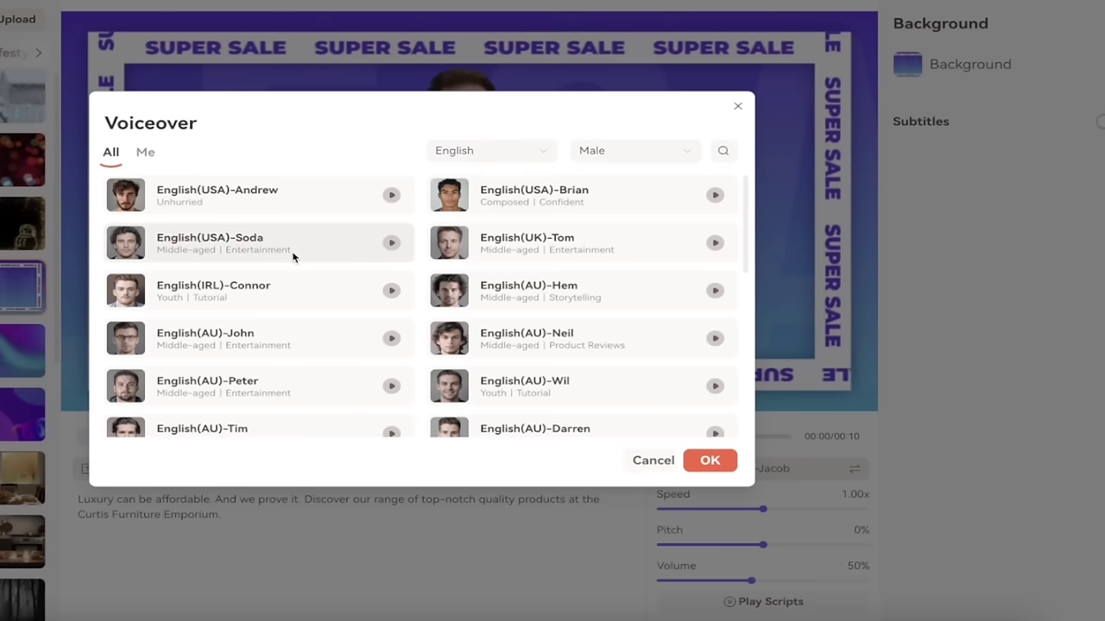
click(391, 244)
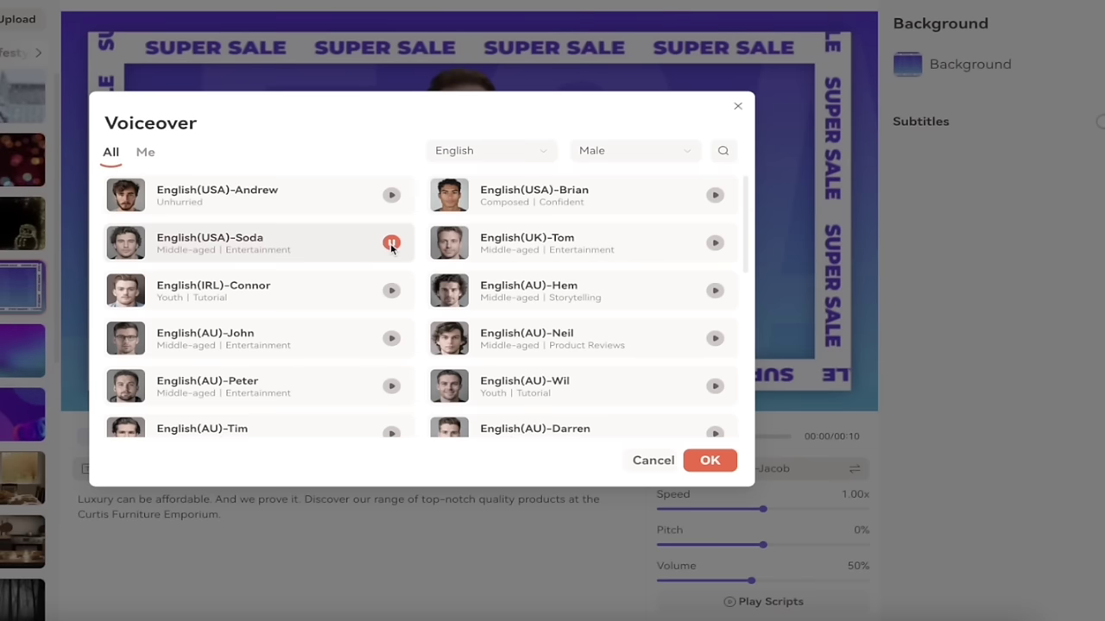
click(708, 461)
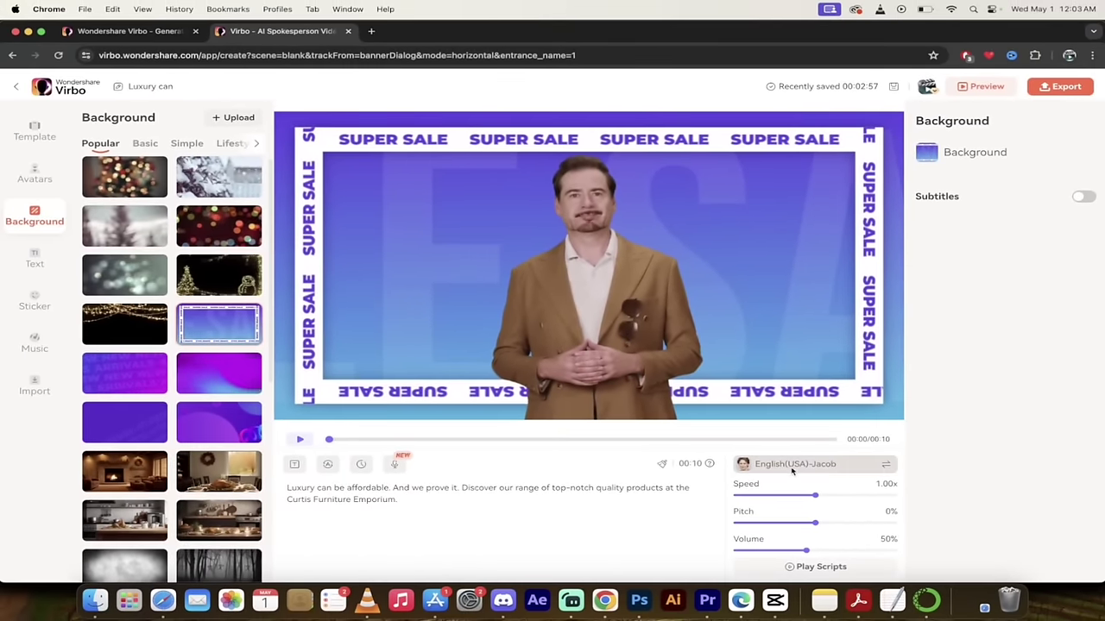
Switch the script voice from English(USA)-Jacob to English(USA)-Soda
click(777, 468)
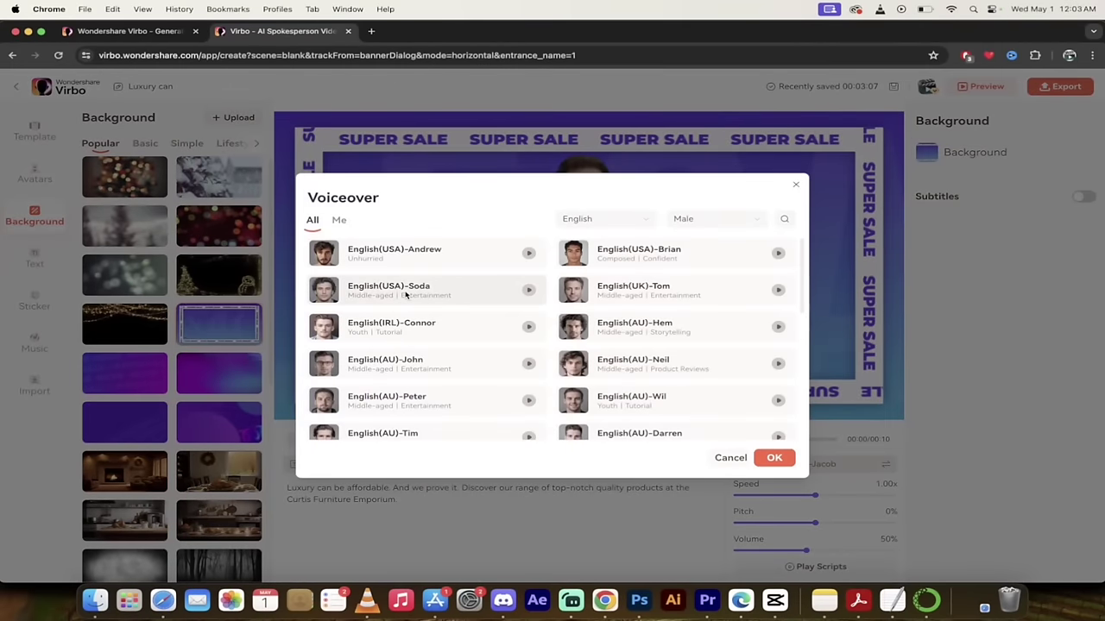
click(406, 294)
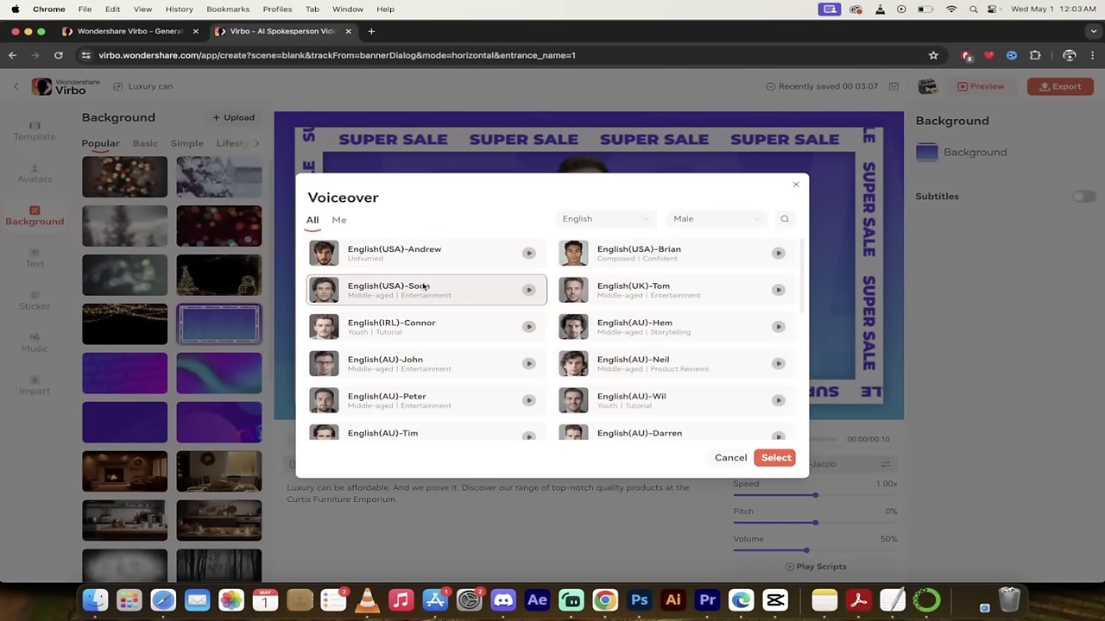
click(766, 463)
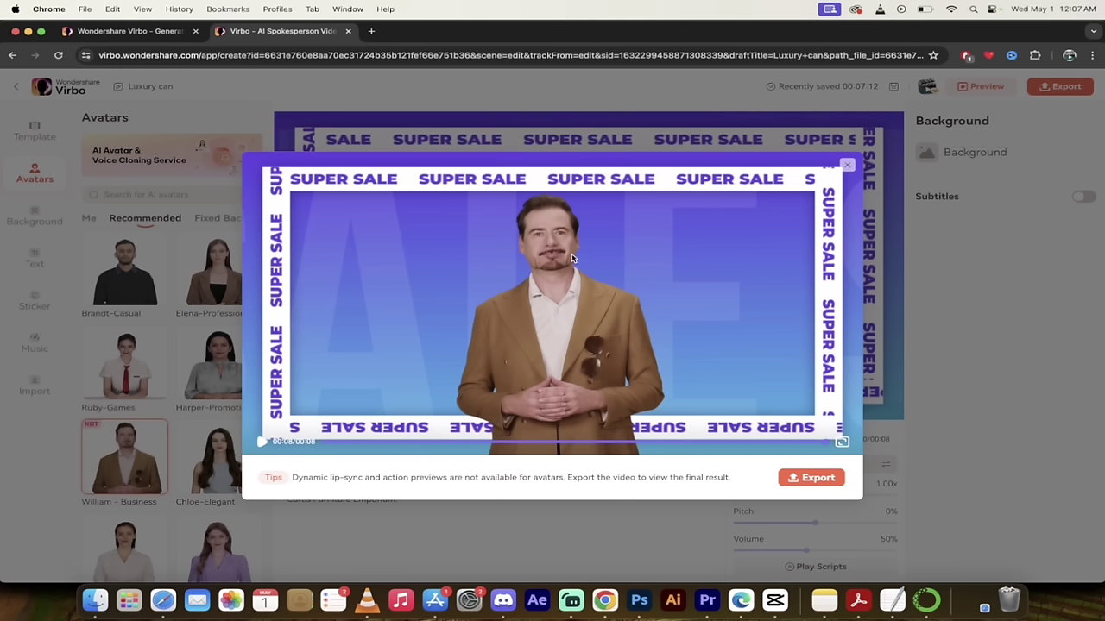
click(847, 164)
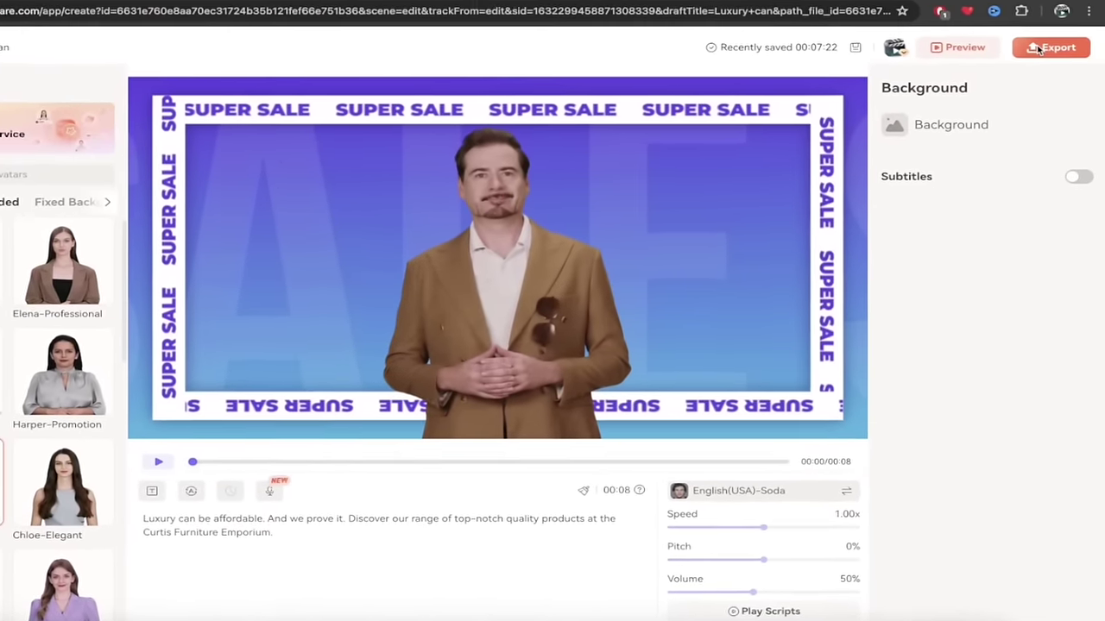
Export the Luxury can video and play the 7-second result from My Creations
click(1060, 86)
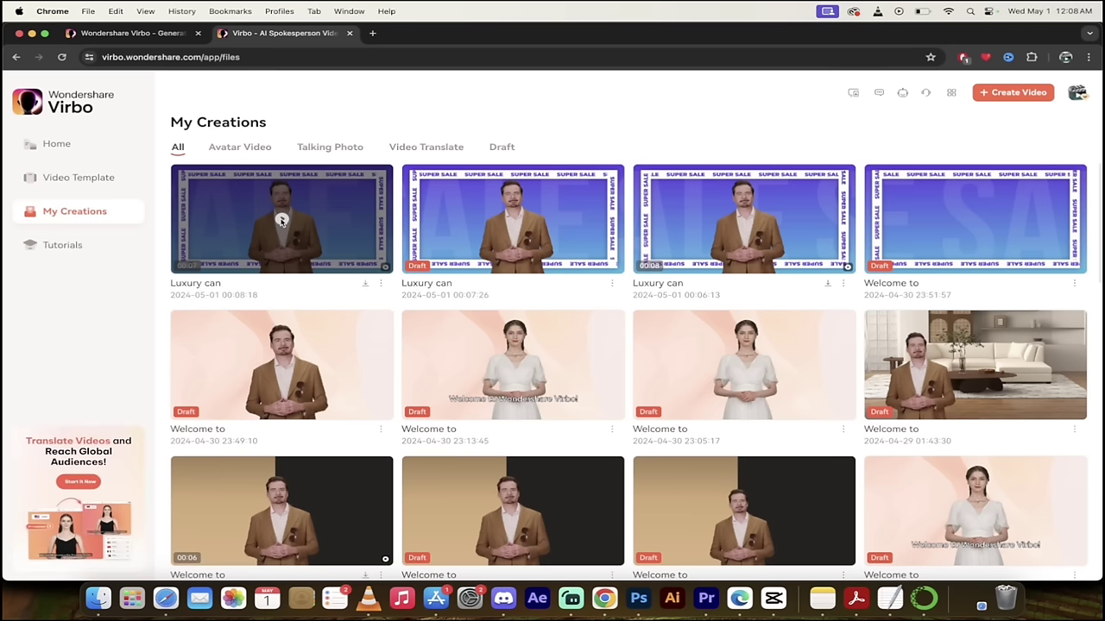
click(281, 221)
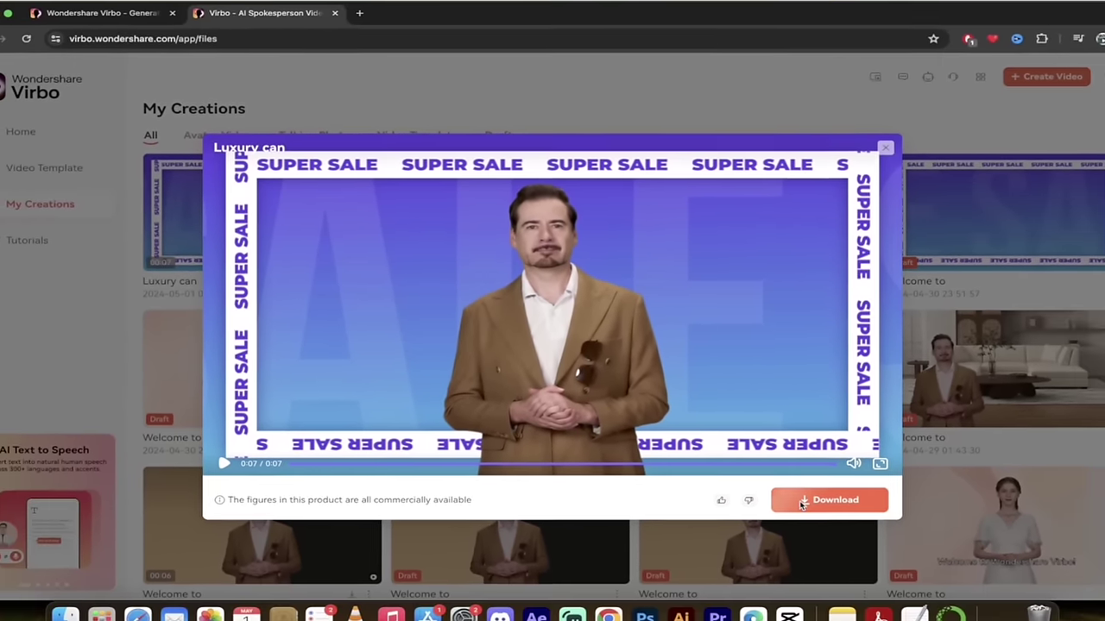
Download the exported Luxury can video from the preview window
click(863, 540)
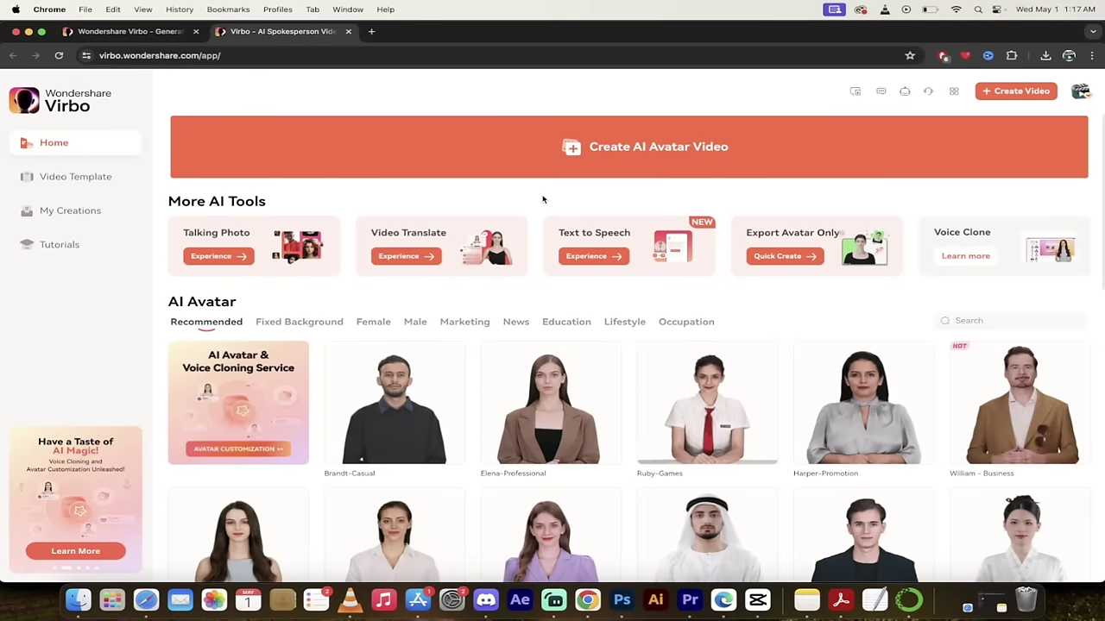
Create a new AI avatar video project in Portrait 9:16 format
click(610, 149)
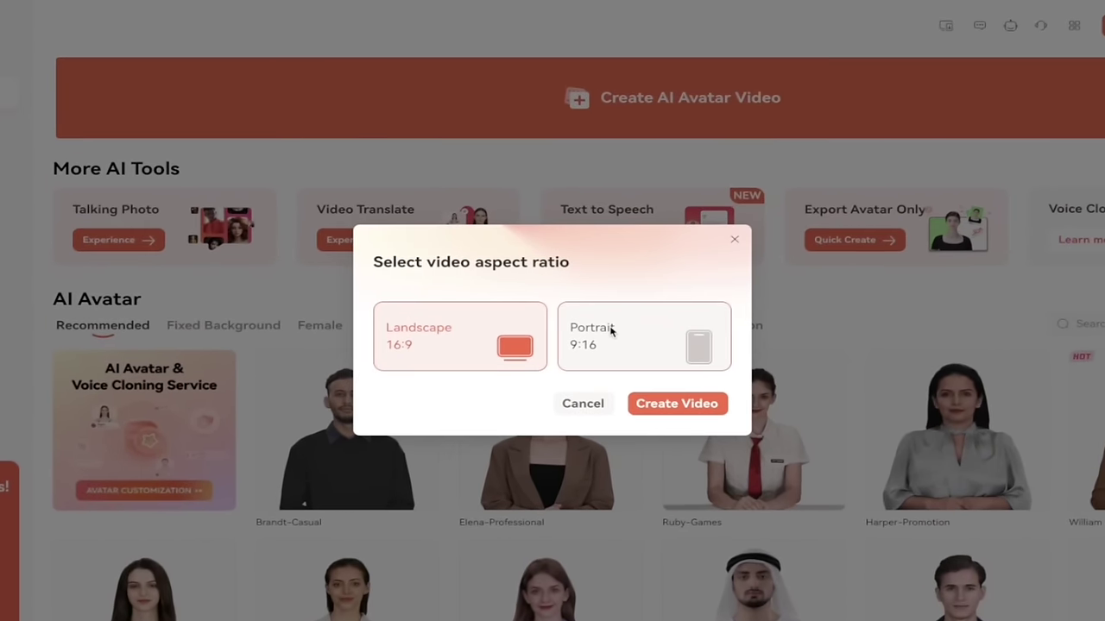
click(599, 325)
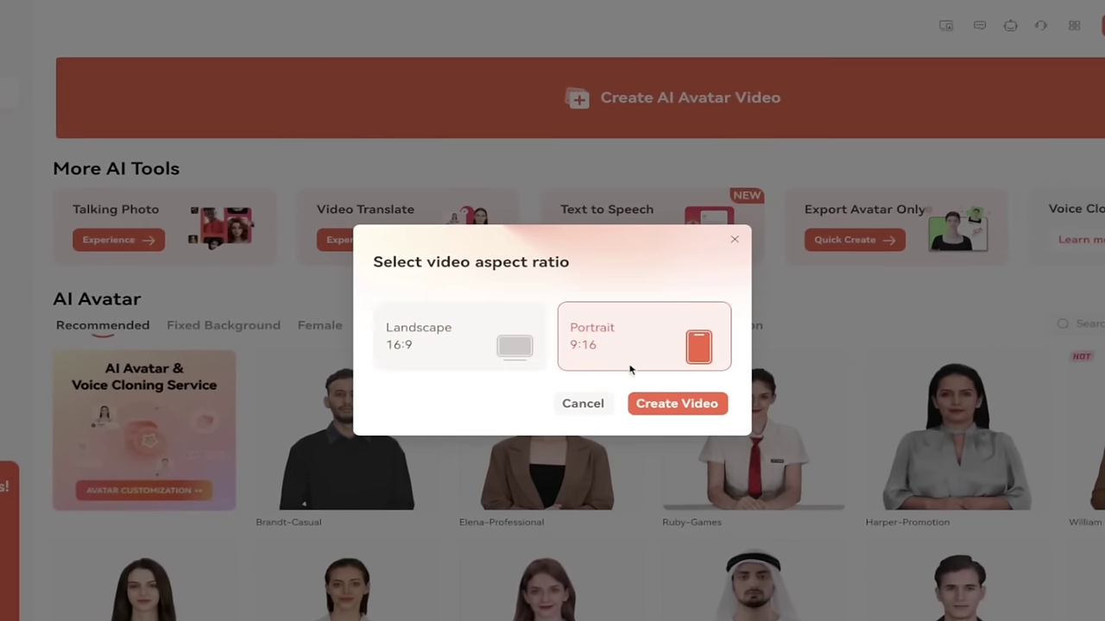
click(638, 403)
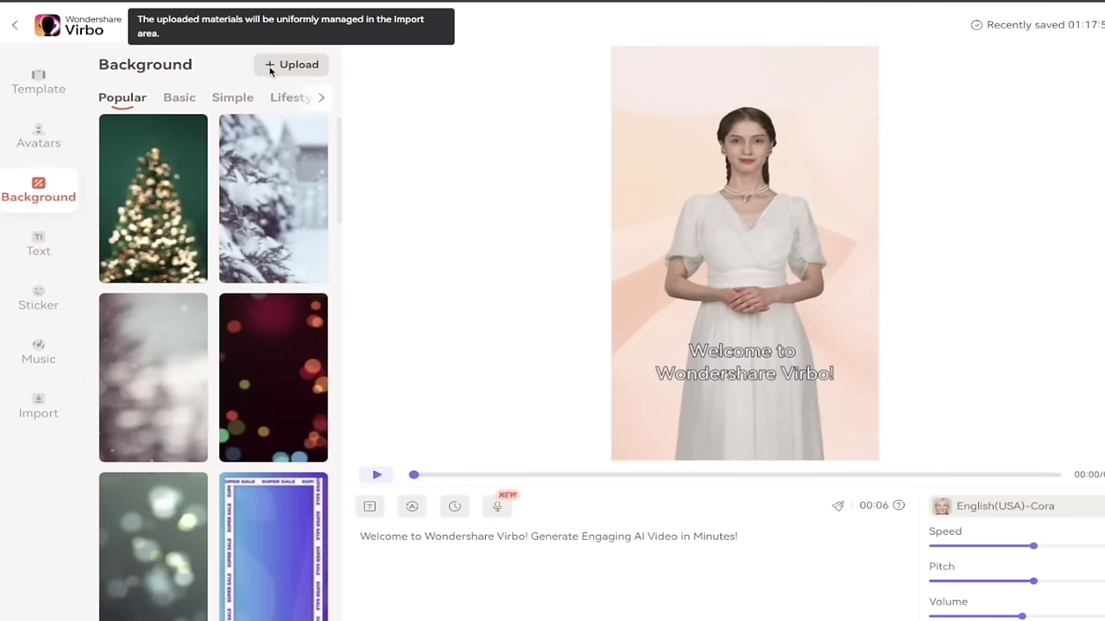
Upload scary.jpeg from Downloads as the background and confirm the crop
click(270, 71)
click(558, 326)
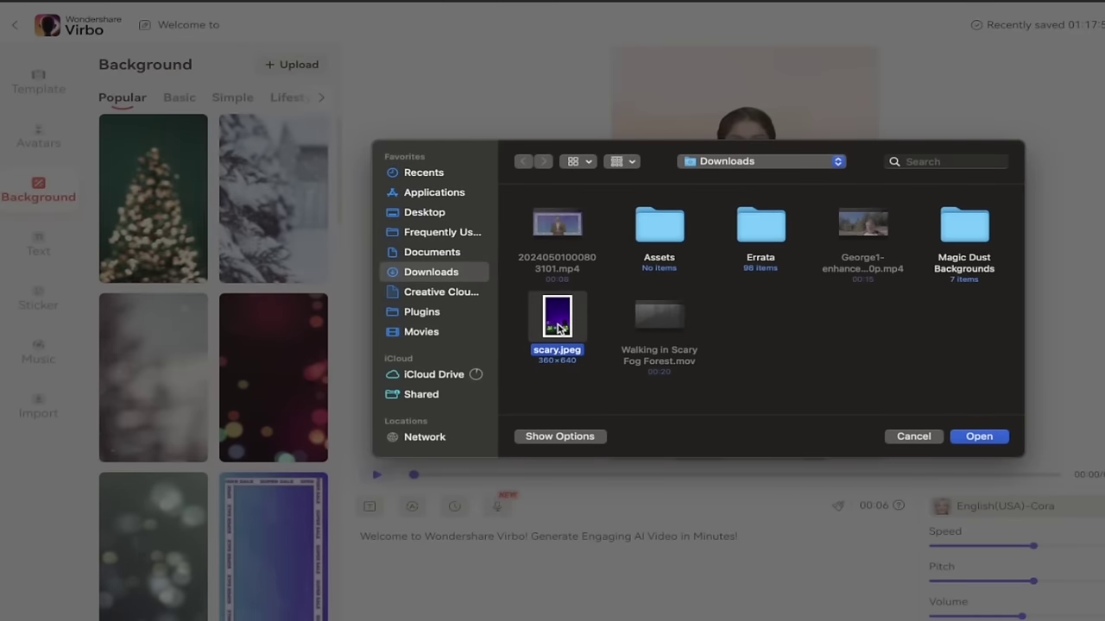
click(979, 437)
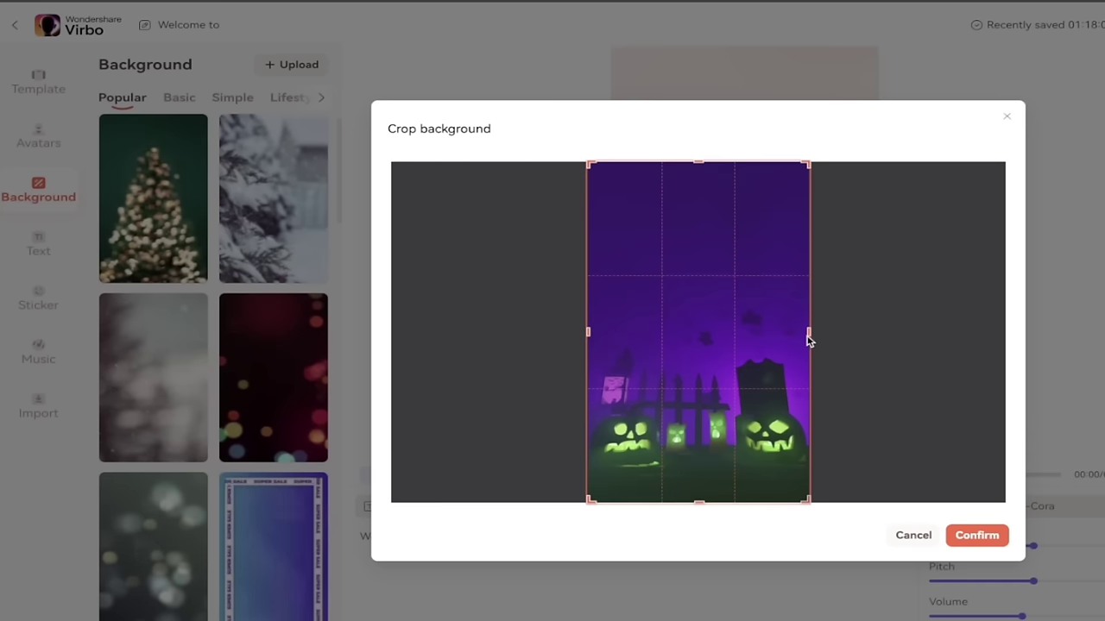
mouse_move(806, 336)
mouse_down()
mouse_move(786, 336)
mouse_move(816, 337)
mouse_up()
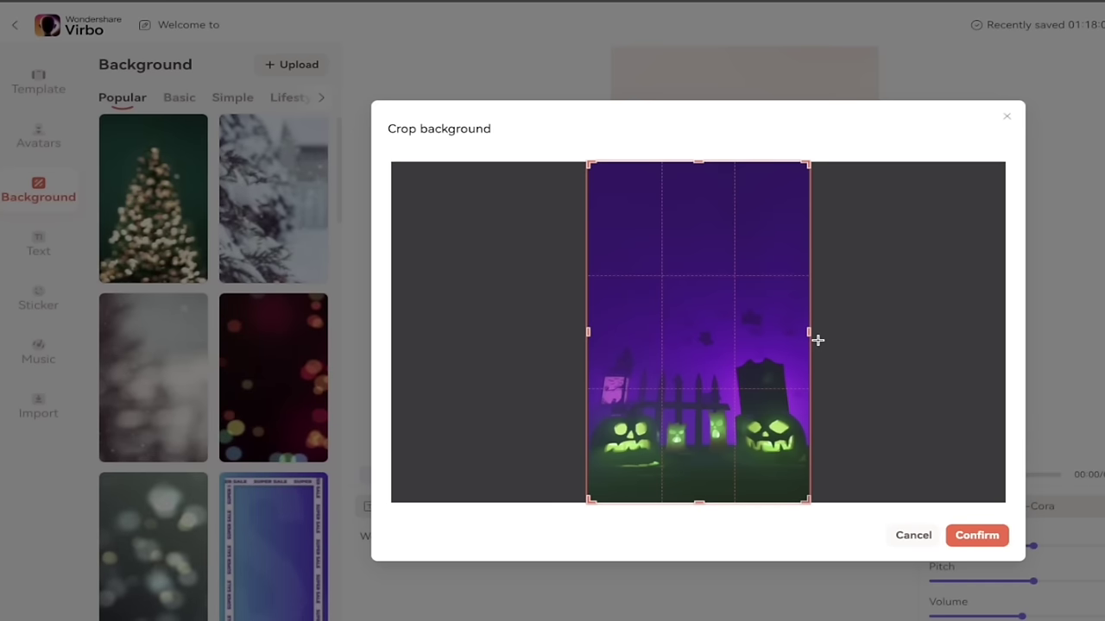
click(963, 536)
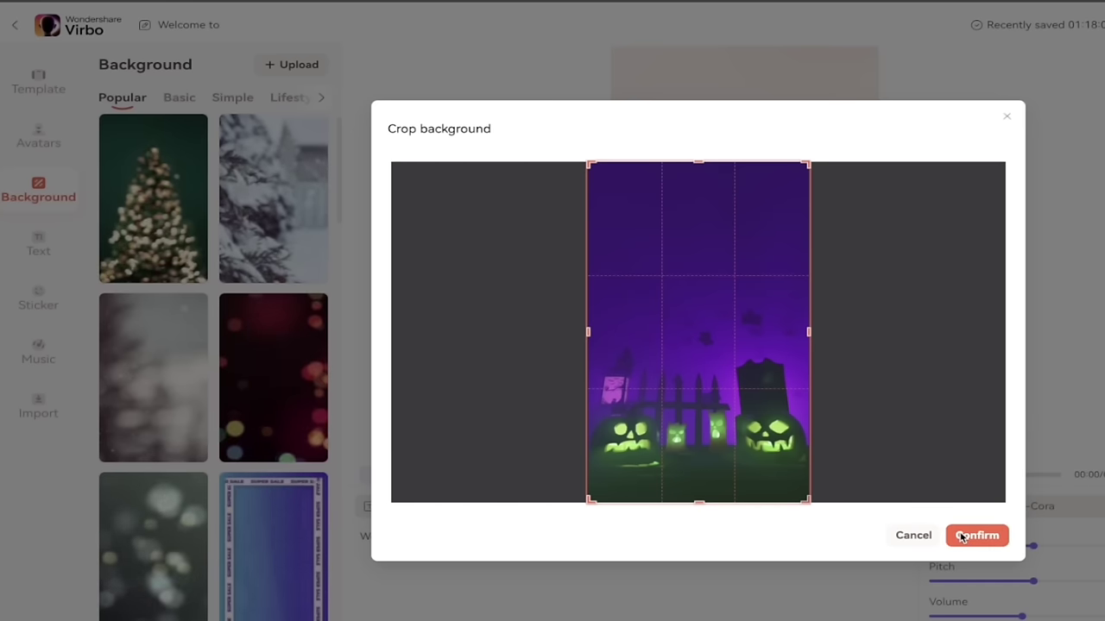
click(963, 536)
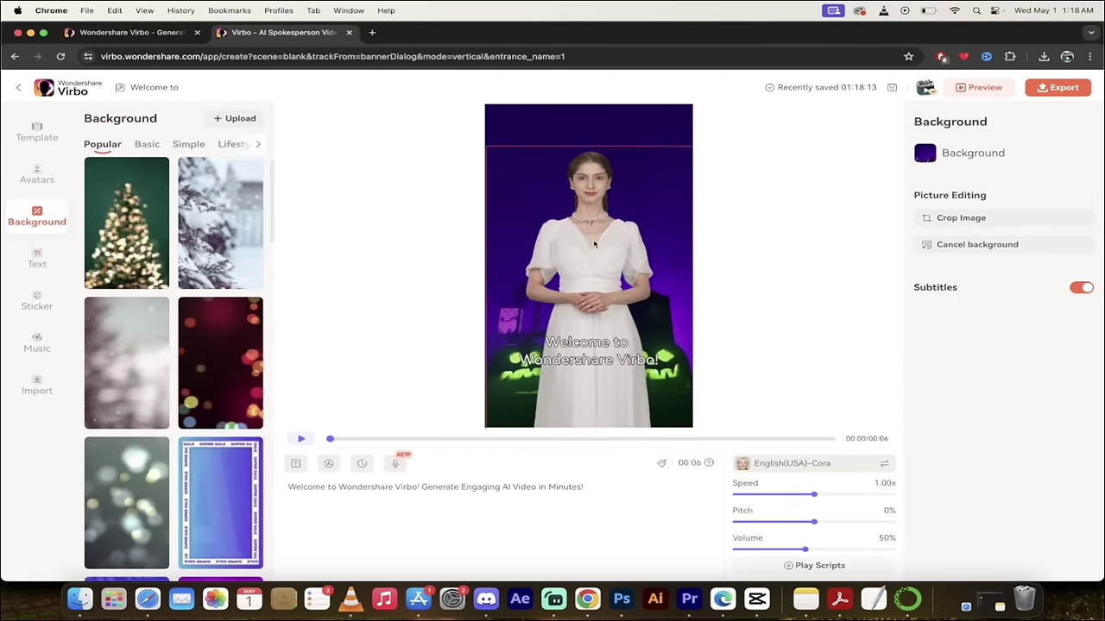
Shrink the avatar, centre it over the pumpkins, and switch off subtitles
click(654, 238)
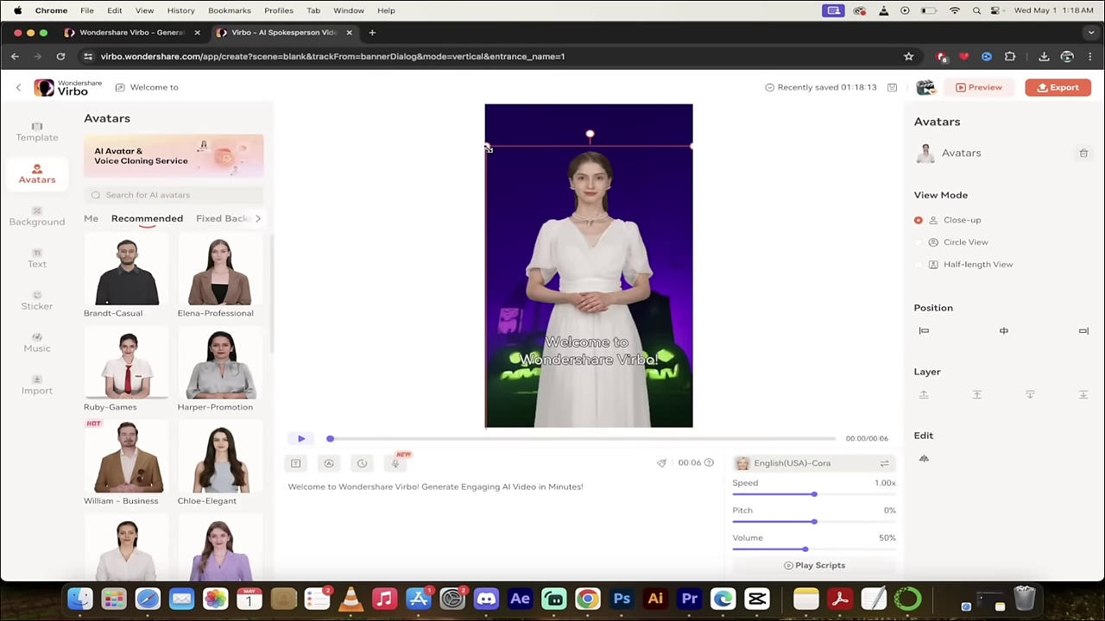
drag(488, 148, 574, 236)
drag(640, 297, 608, 297)
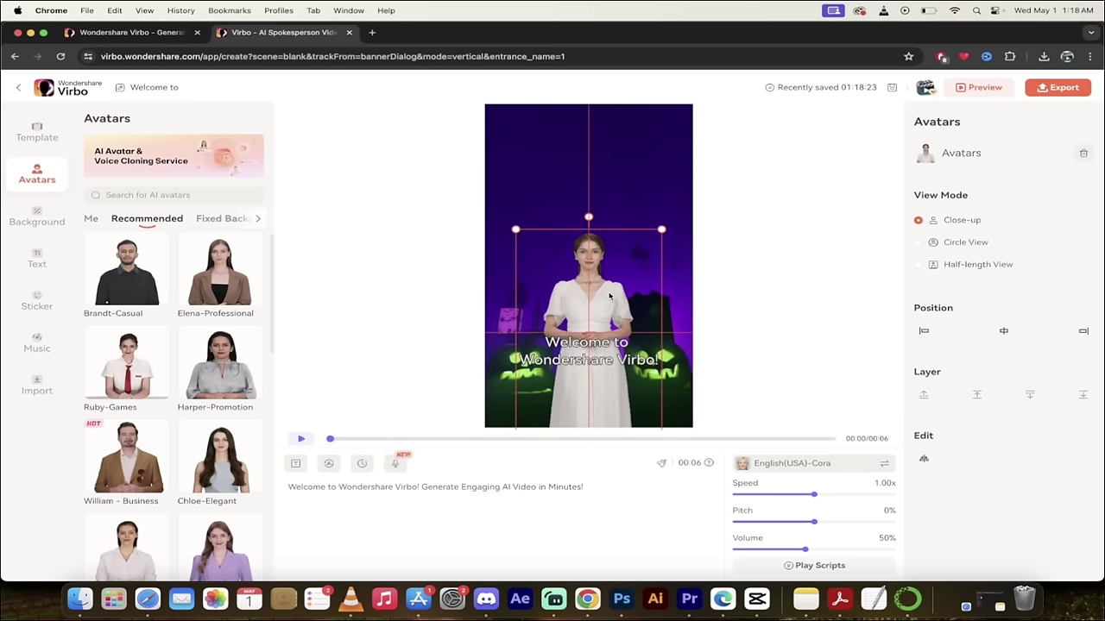
drag(608, 297, 609, 297)
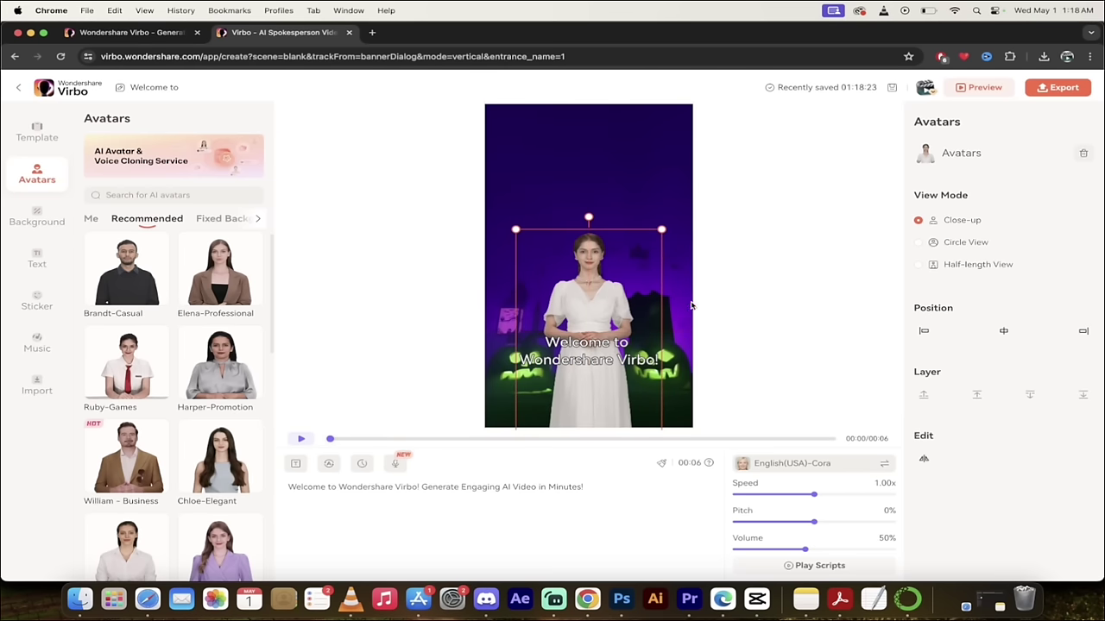
click(783, 328)
click(561, 292)
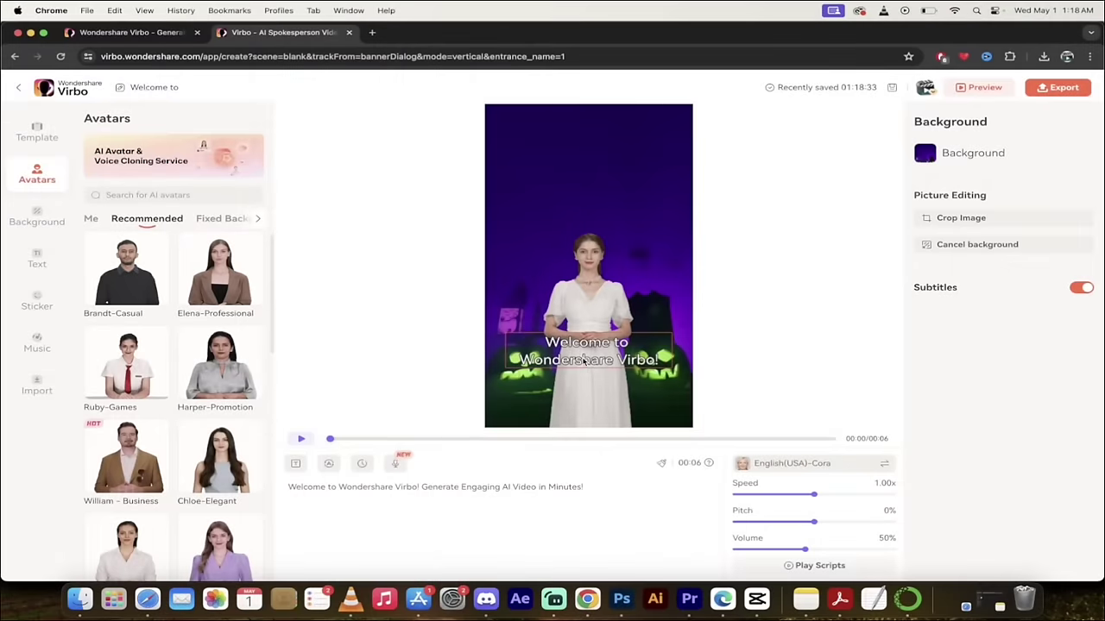
click(583, 360)
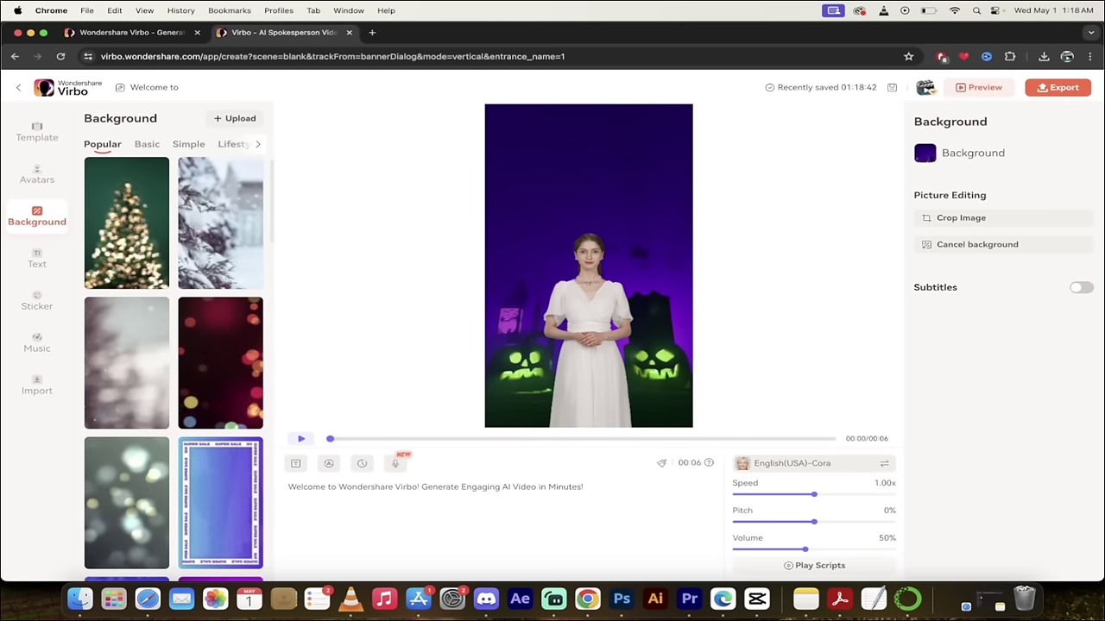
Use the 12-second hiker story script starting 'A hiker decided to go on a hike by himself'
click(596, 357)
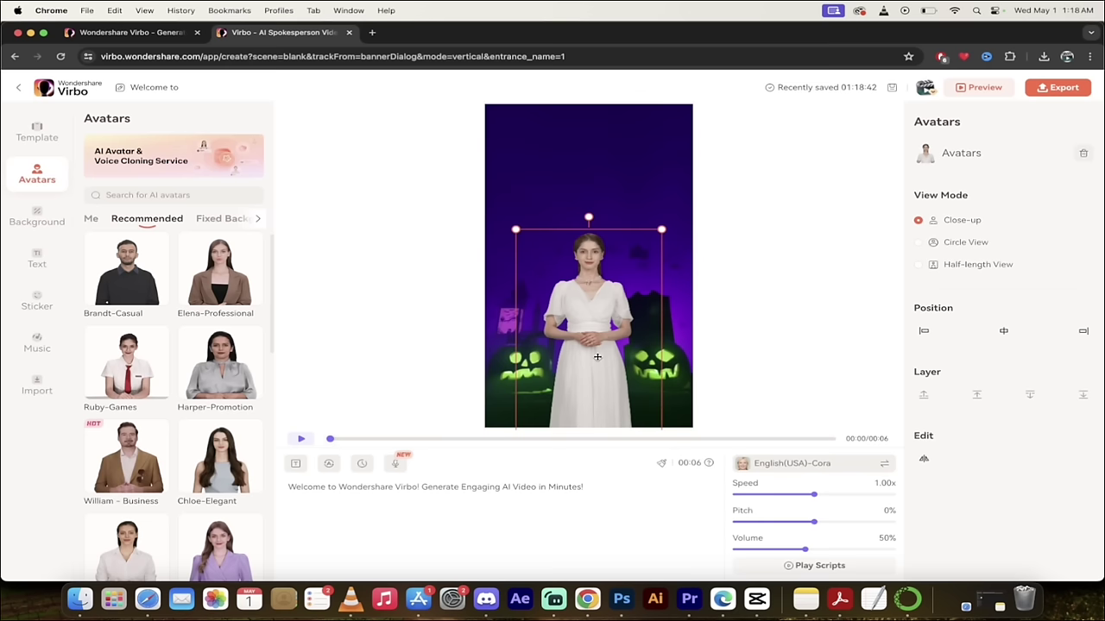
click(539, 202)
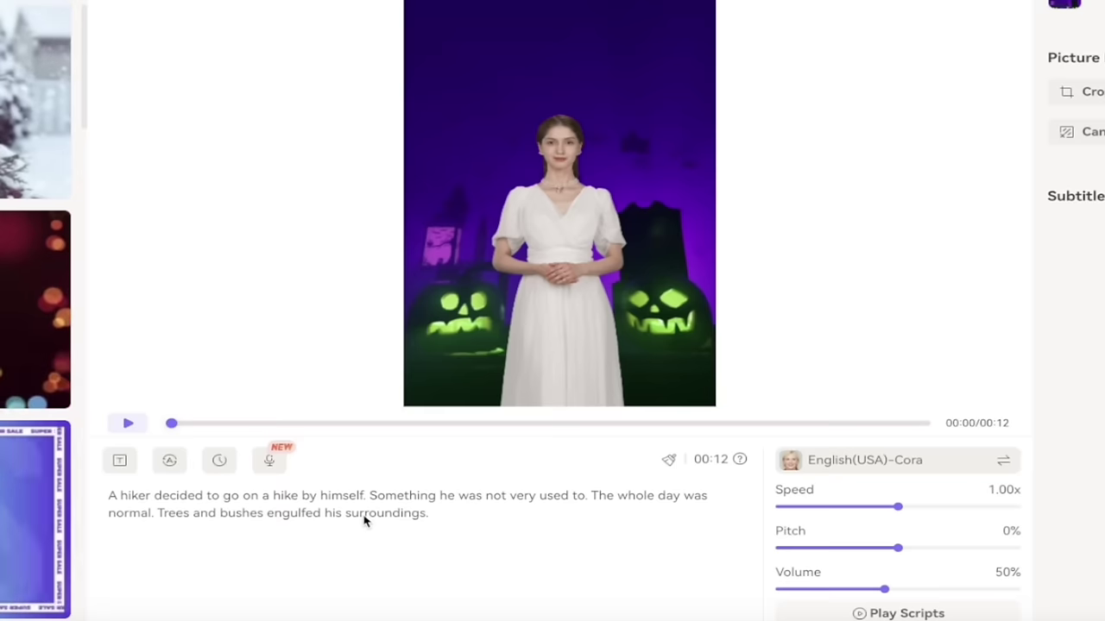
Translate the hiker script into French with AI Translation, voiced by French-Coralie
click(170, 463)
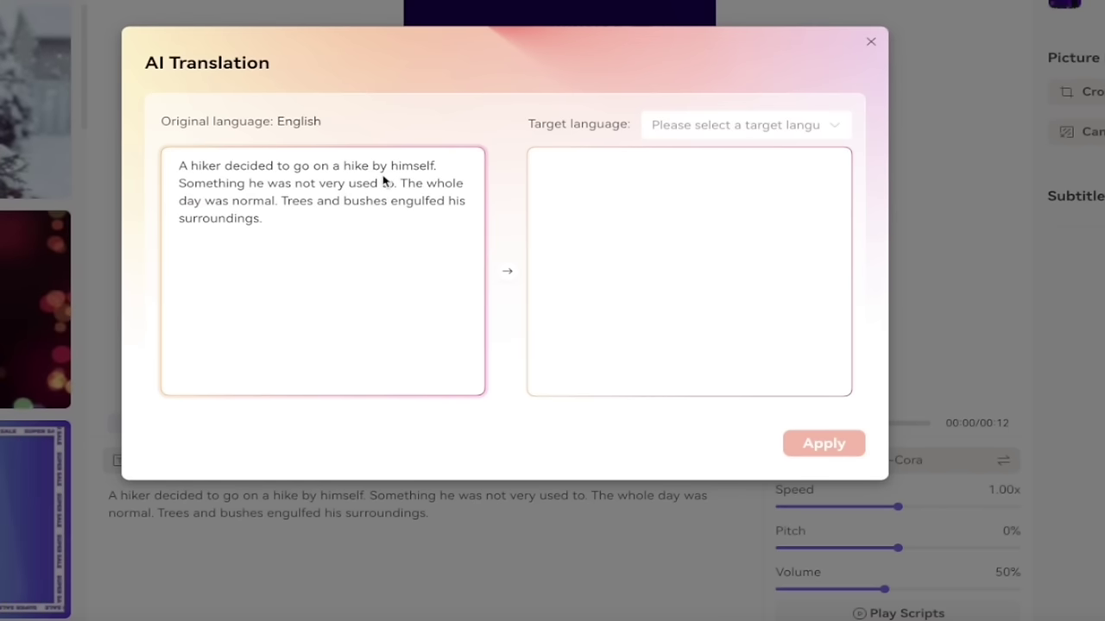
click(709, 129)
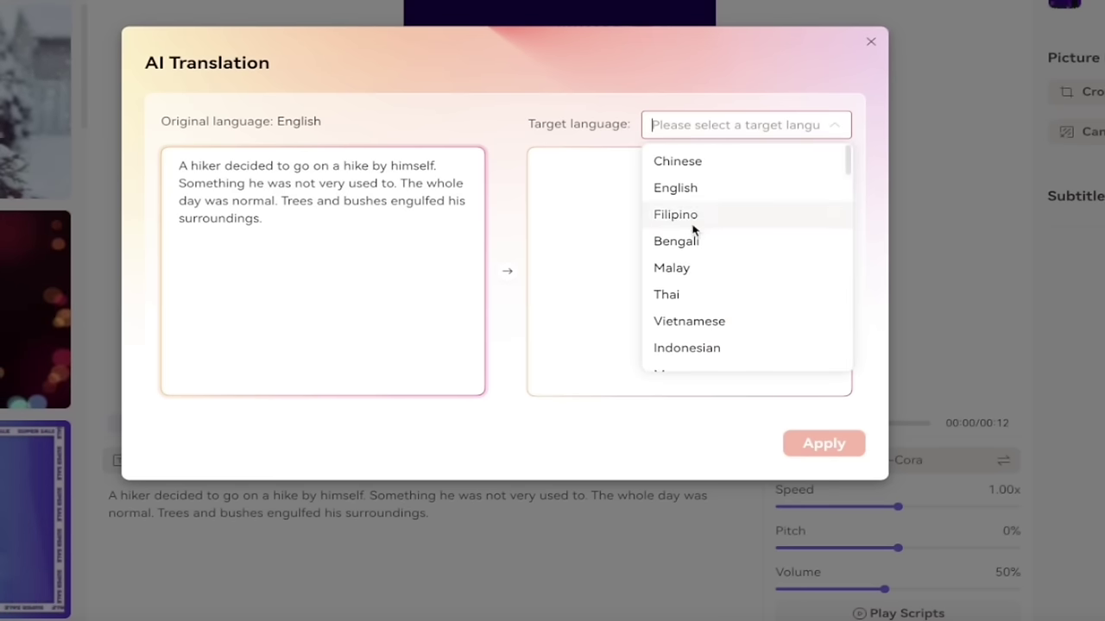
scroll(690, 296, down, 3)
click(692, 288)
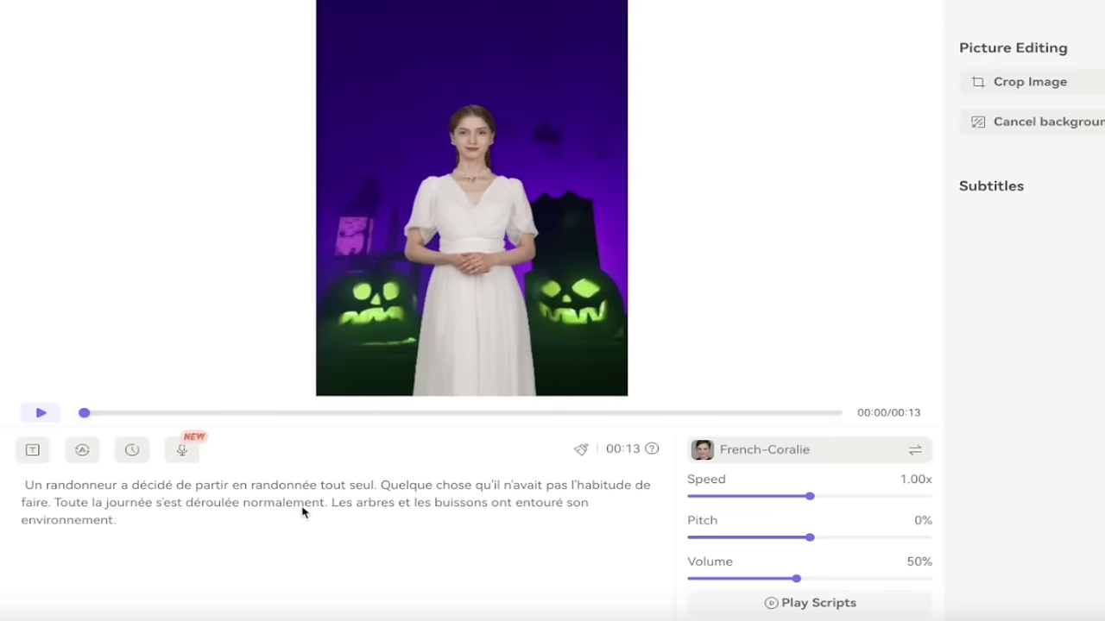
Play the French video preview, then pause it
click(41, 413)
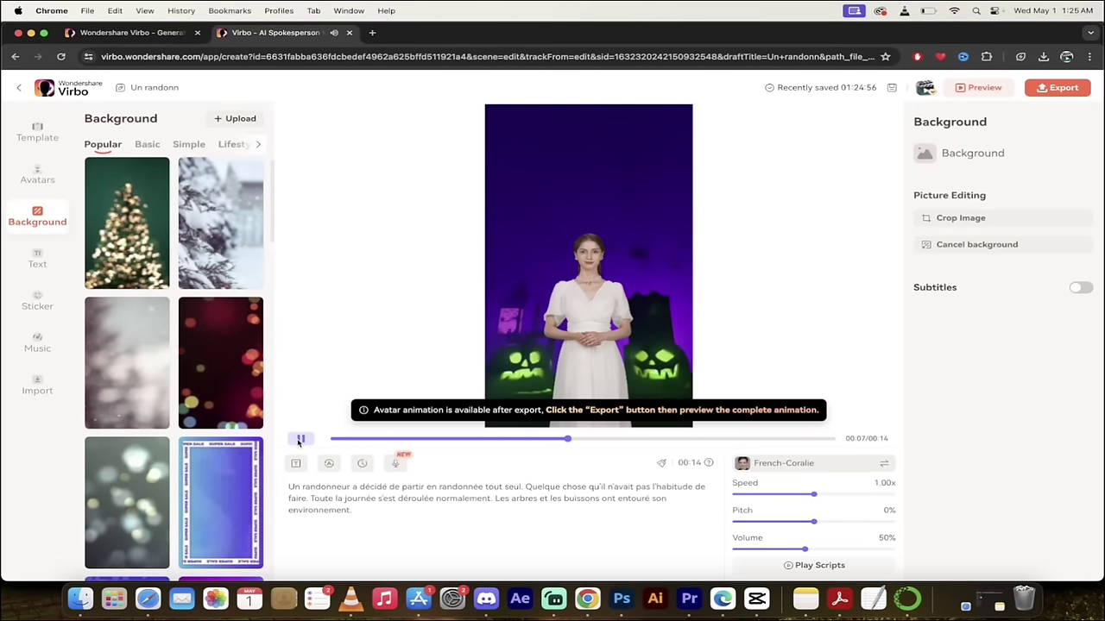
click(300, 440)
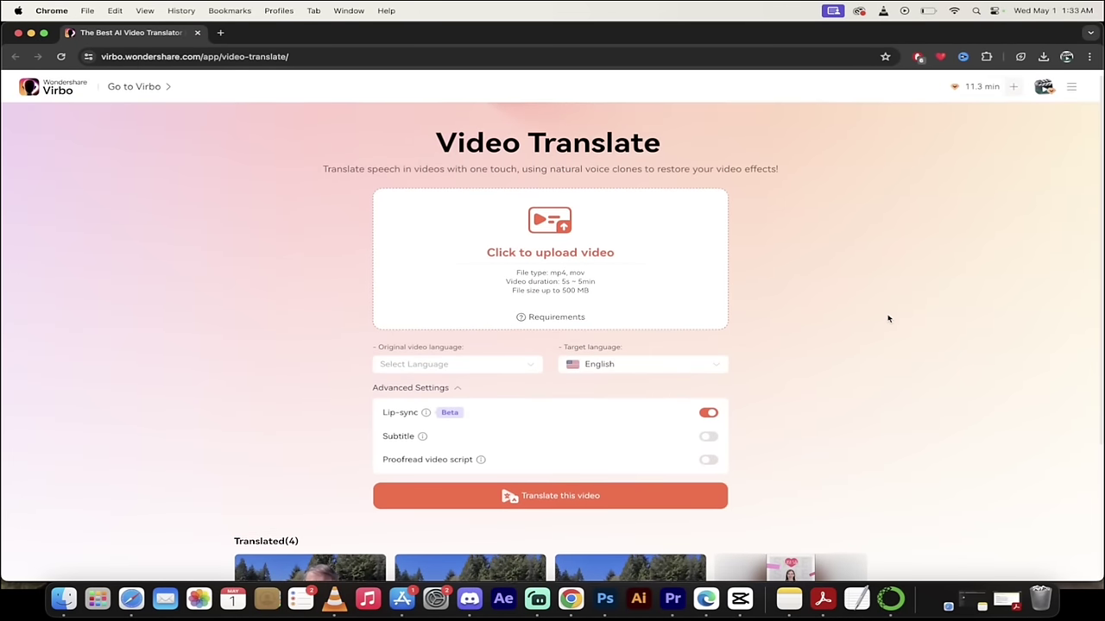
Scroll down the Video Translate page to the four previously translated videos
scroll(888, 319, down, 1)
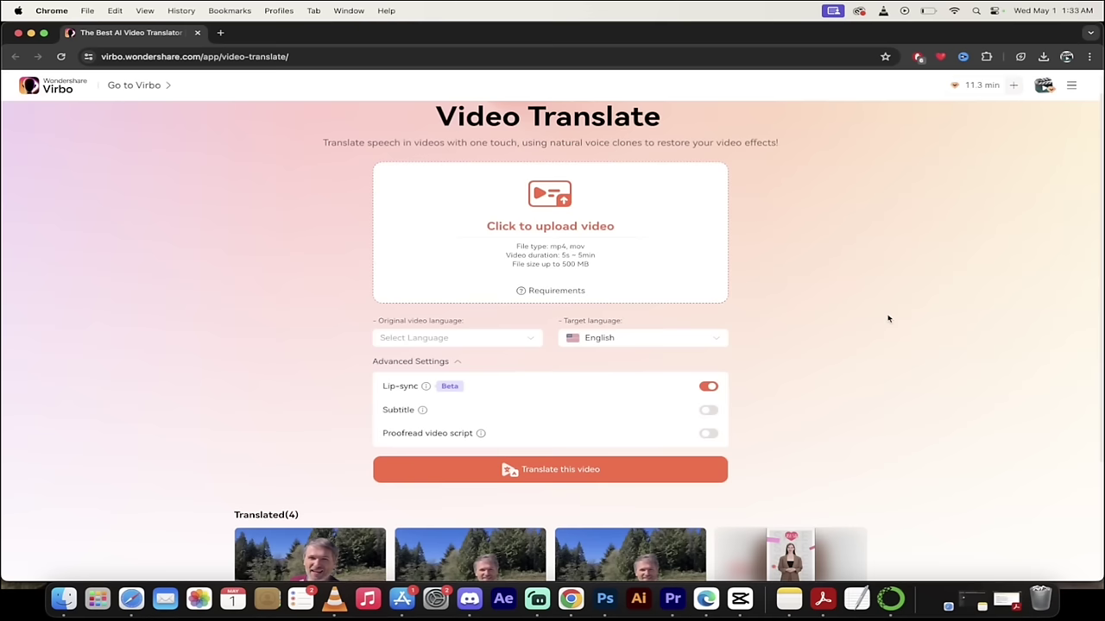
scroll(888, 318, down, 5)
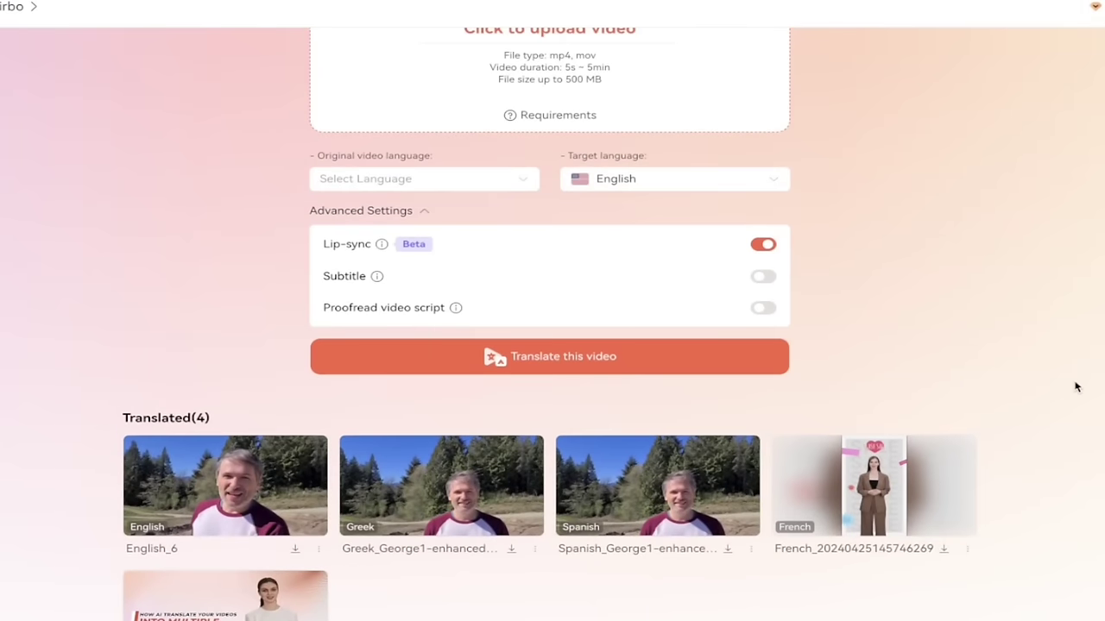
Scroll the Translated video list up and back down to review it
scroll(1075, 387, up, 2)
scroll(1075, 387, down, 2)
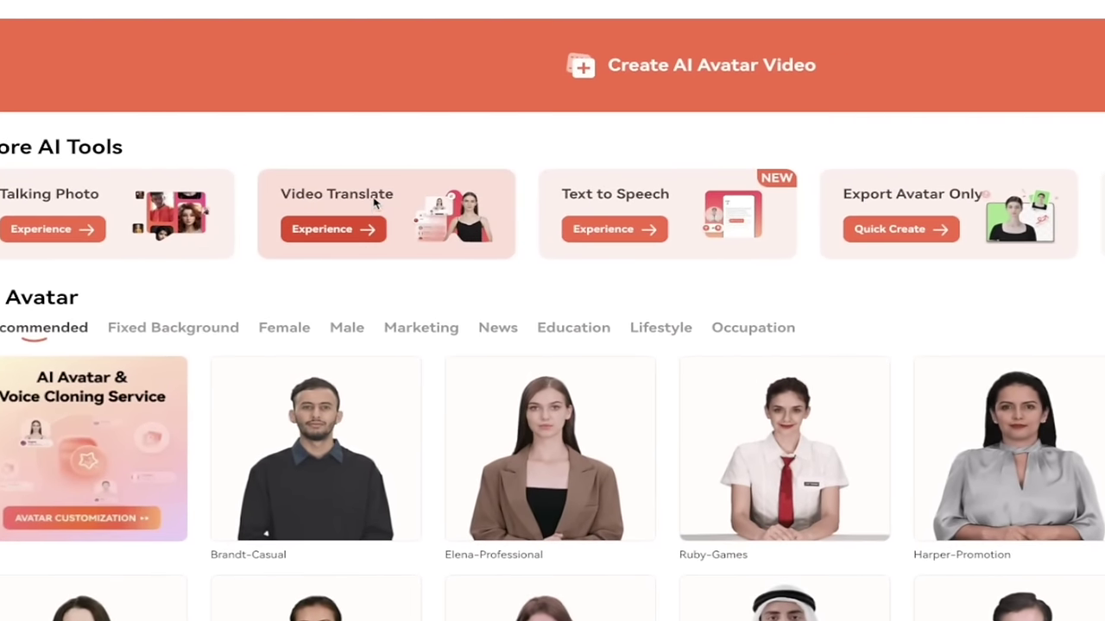
Reopen Video Translate from the home page and drag 6.mp4 from Finder into the upload box
click(376, 202)
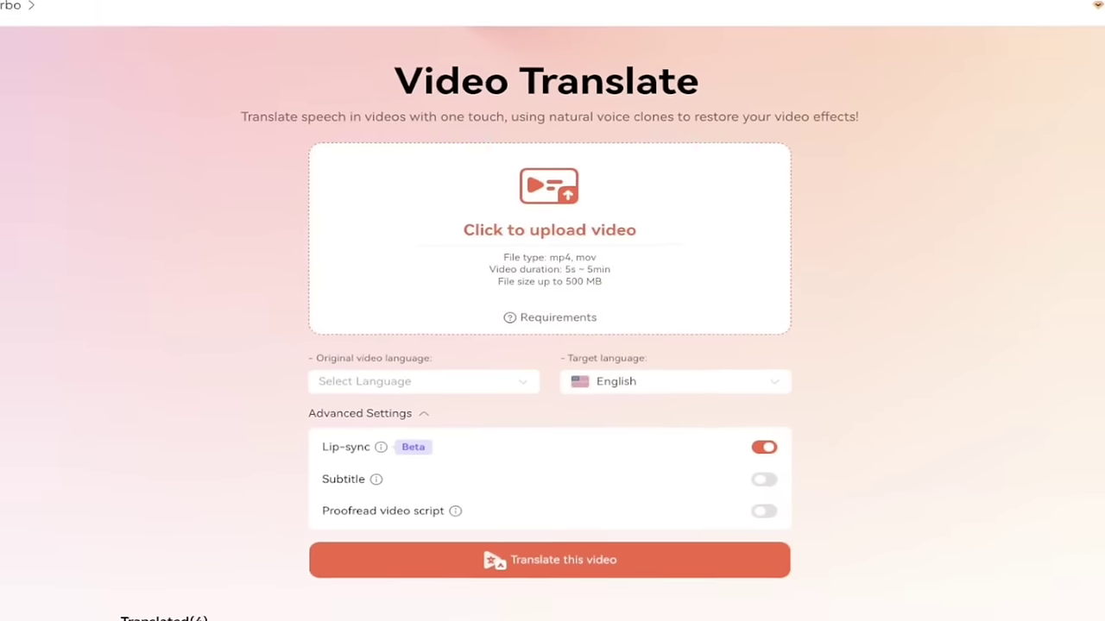
click(548, 230)
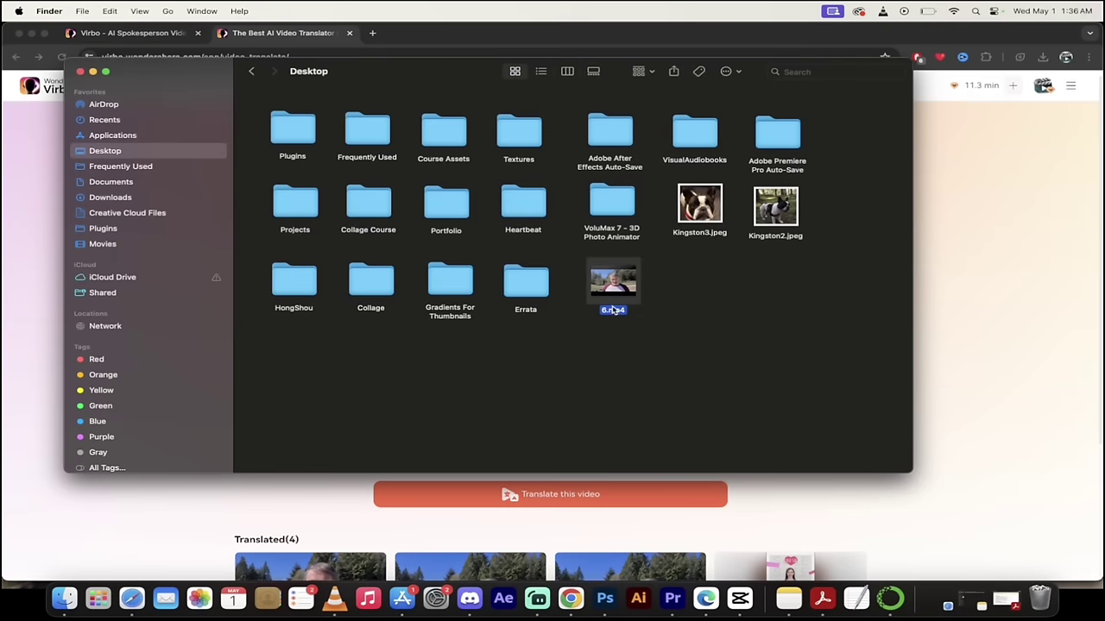
drag(612, 309, 545, 289)
Set the original video language of 6.mp4 to English
scroll(195, 372, down, 3)
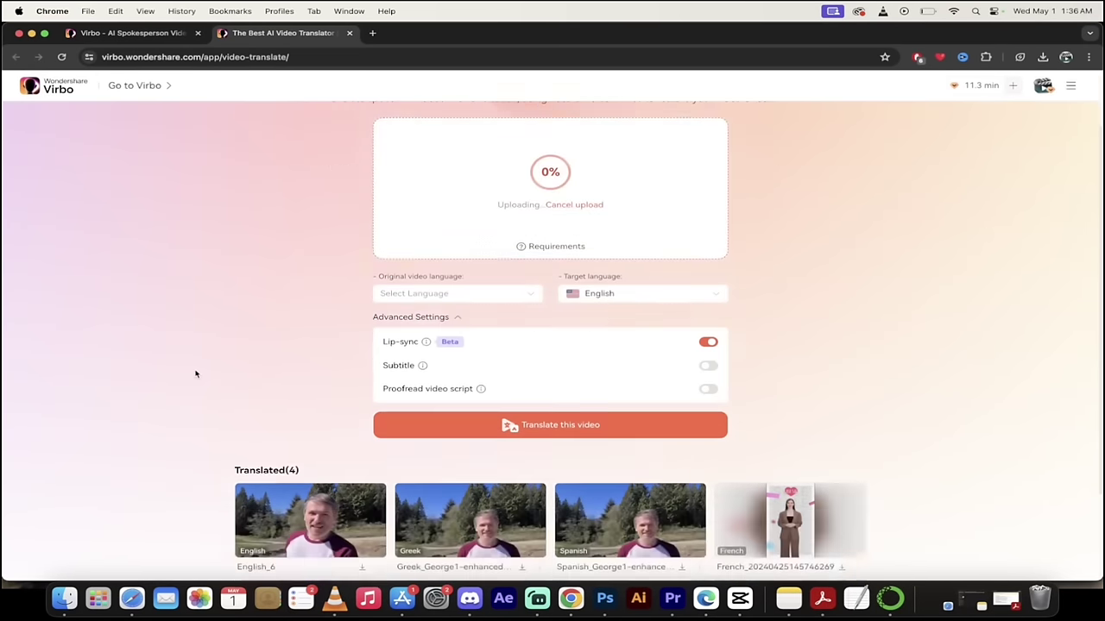
scroll(195, 372, up, 2)
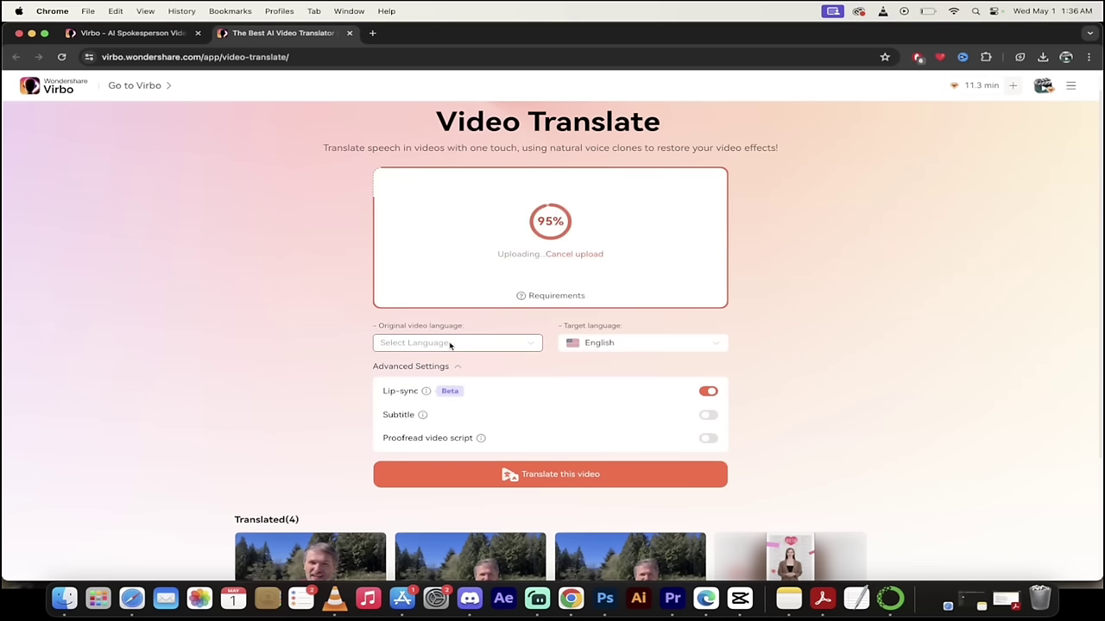
click(449, 344)
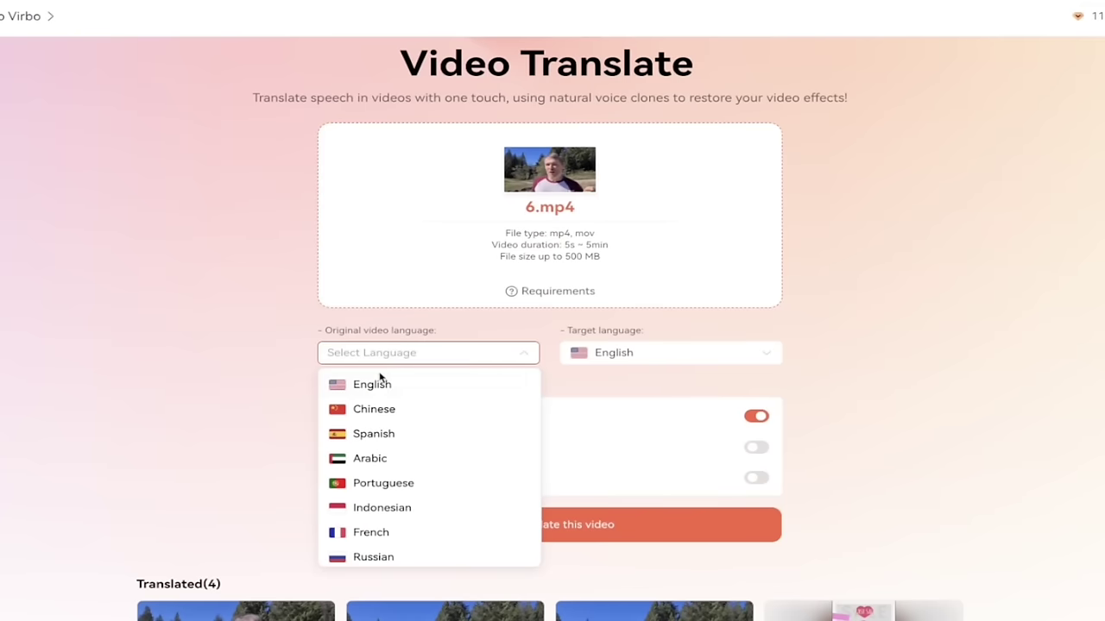
click(377, 385)
Choose Swedish as the target language, keeping Lip-sync on
click(629, 348)
scroll(666, 419, down, 3)
scroll(666, 419, down, 6)
scroll(665, 420, down, 1)
scroll(647, 475, down, 1)
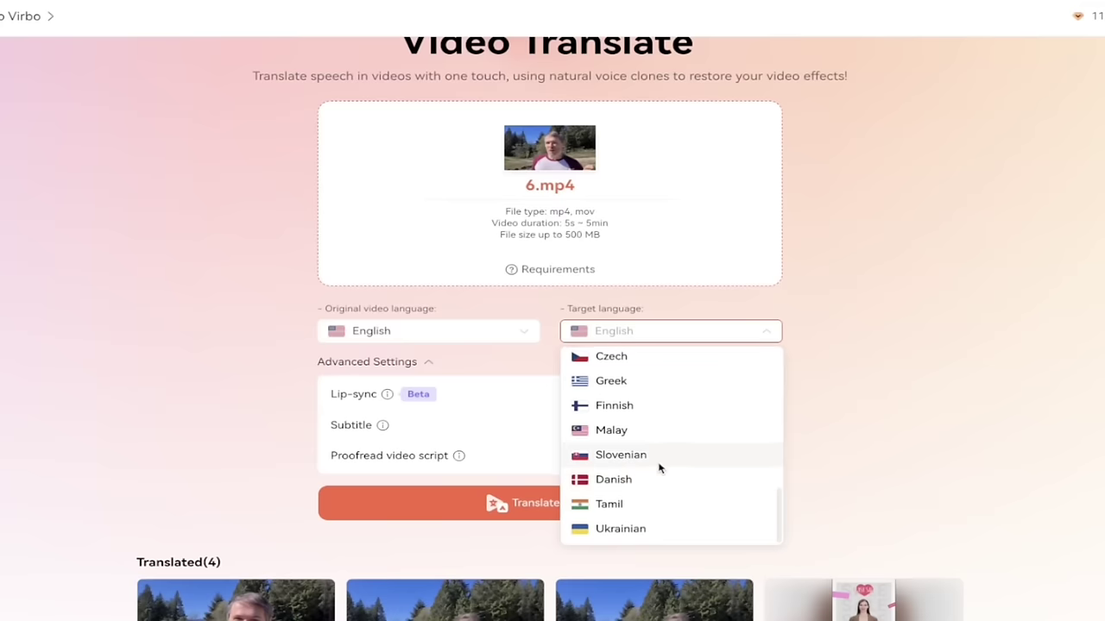
scroll(658, 466, up, 2)
scroll(638, 442, up, 1)
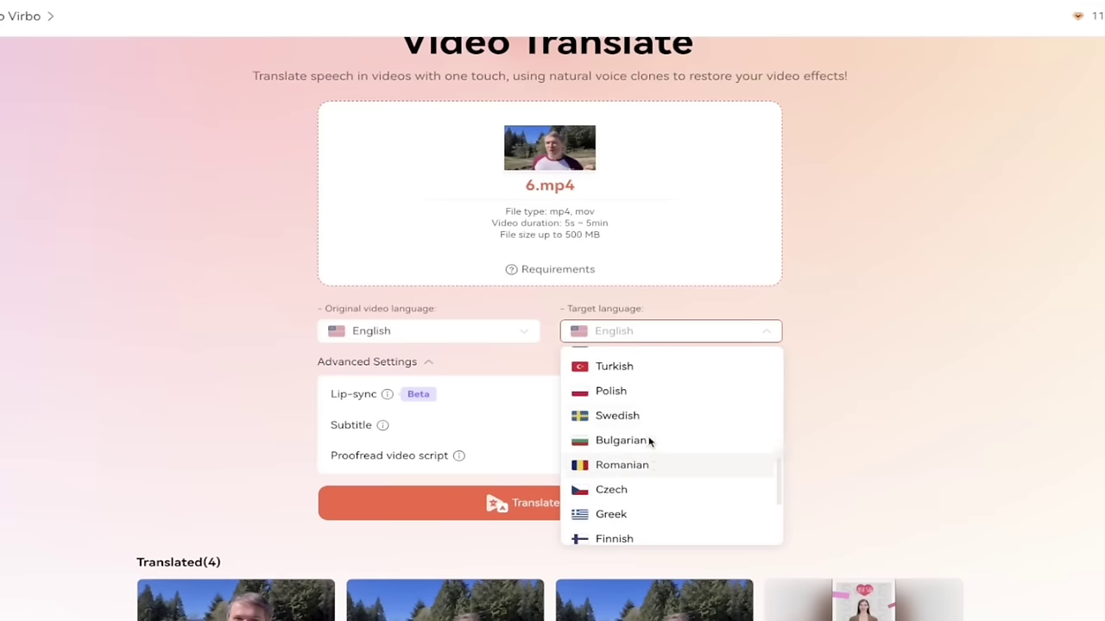
click(651, 421)
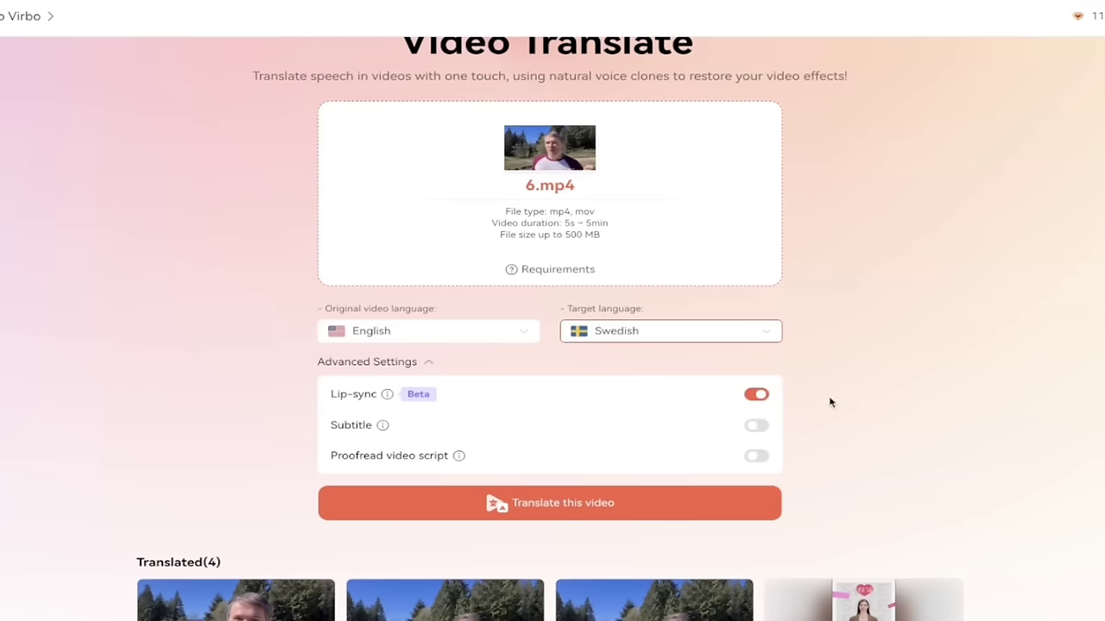
scroll(480, 392, down, 1)
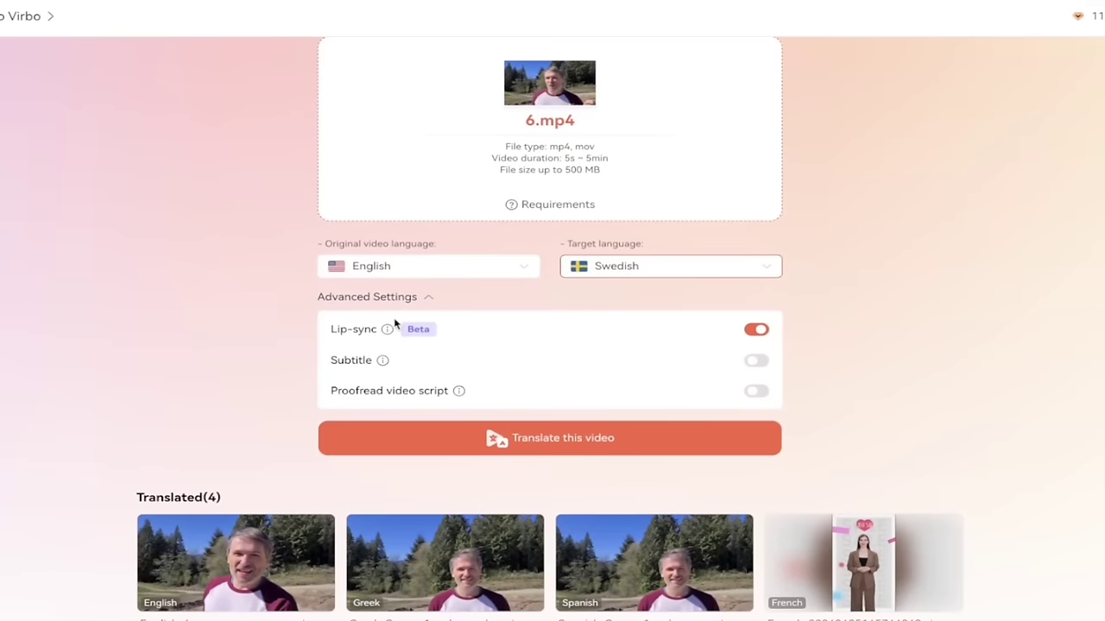
mouse_move(386, 328)
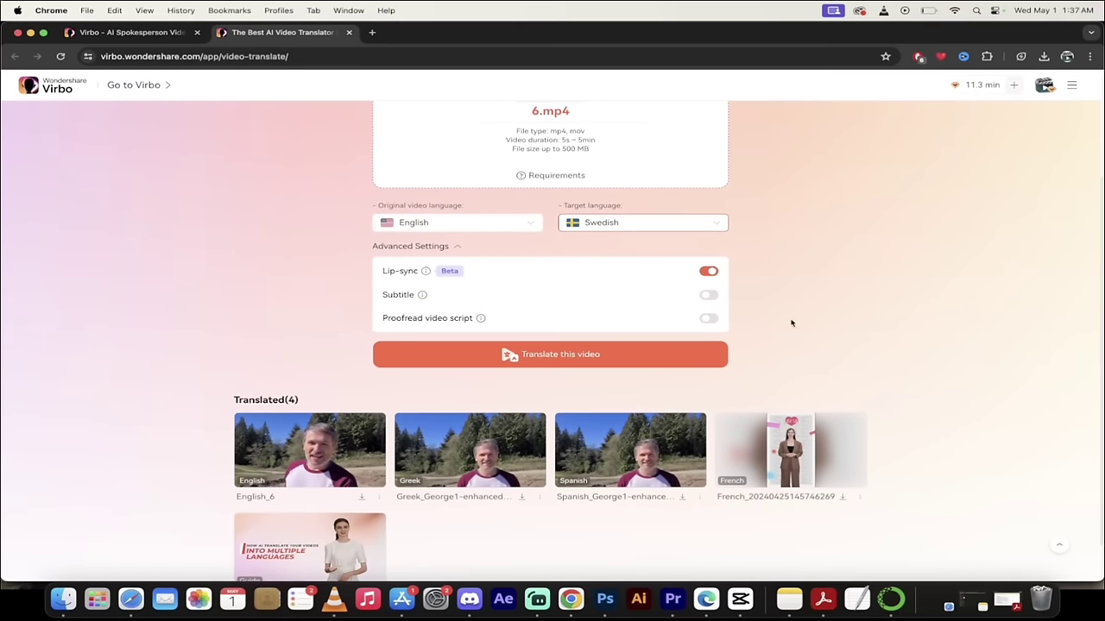
scroll(852, 343, down, 1)
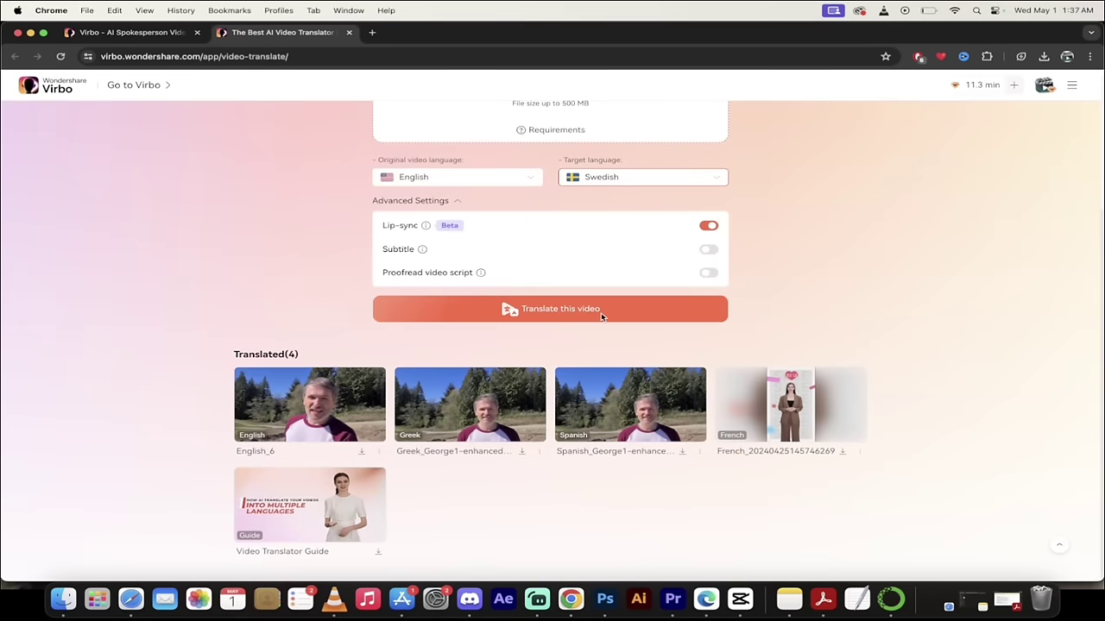
click(601, 313)
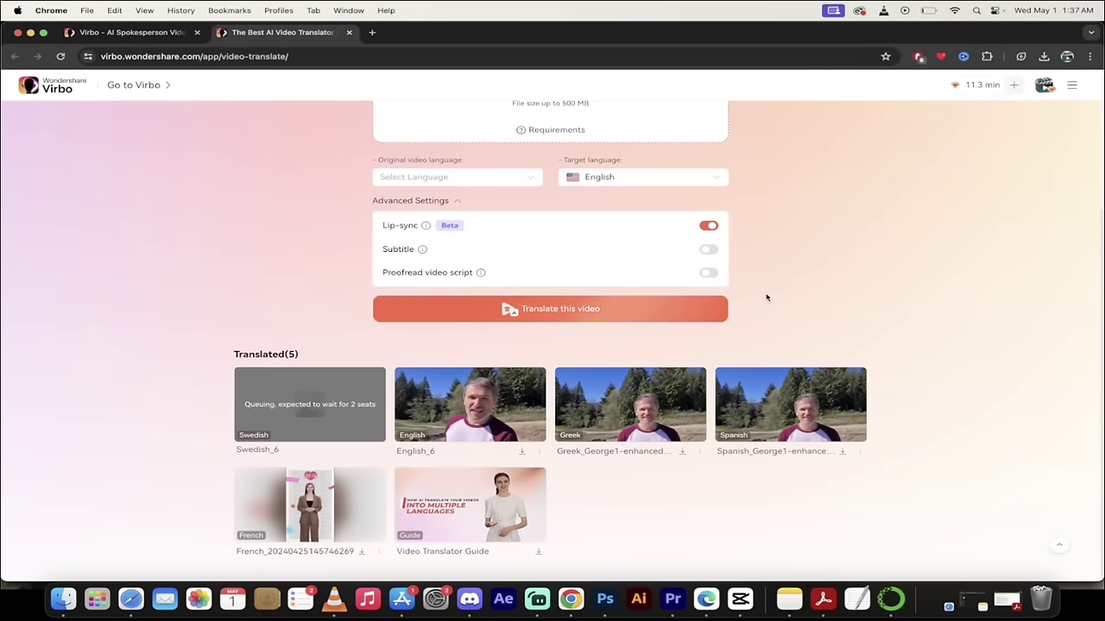
scroll(766, 298, up, 1)
scroll(766, 298, down, 1)
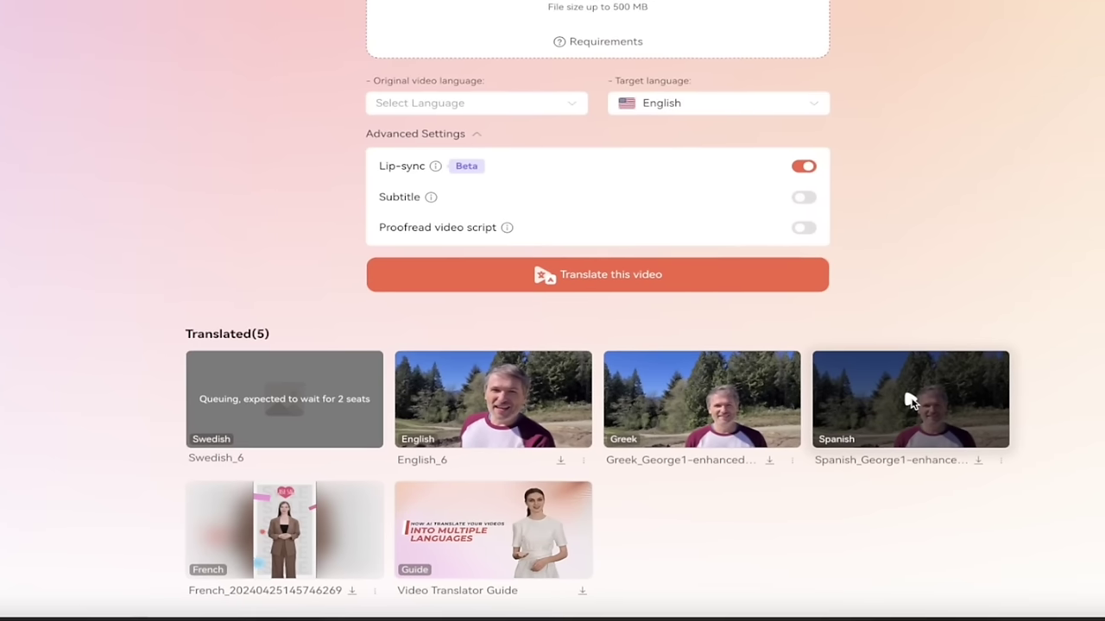
click(862, 398)
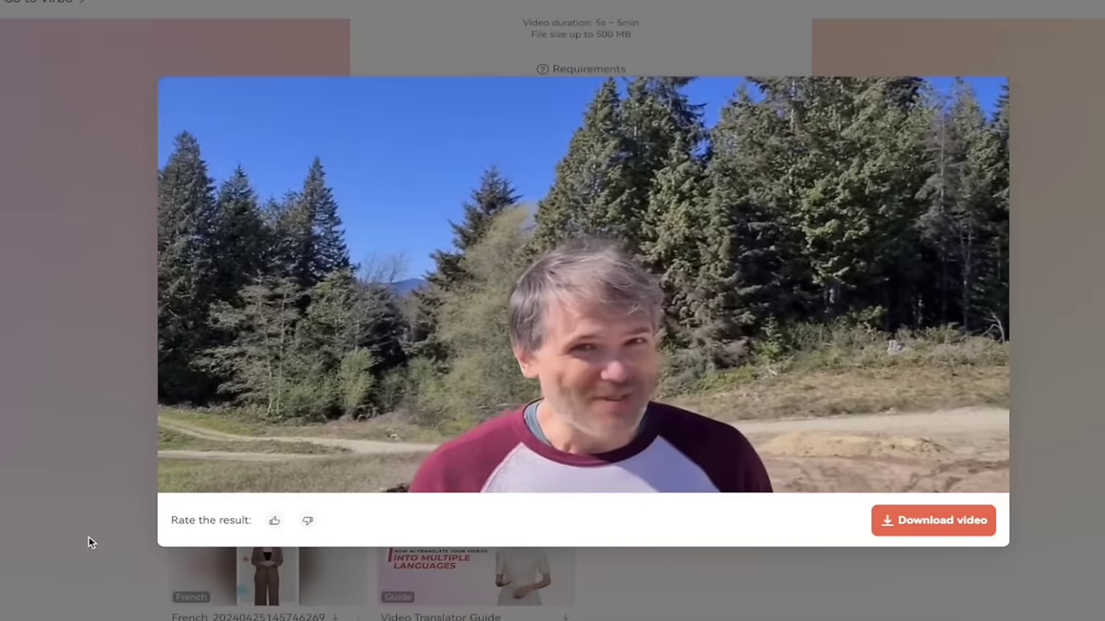
mouse_move(184, 483)
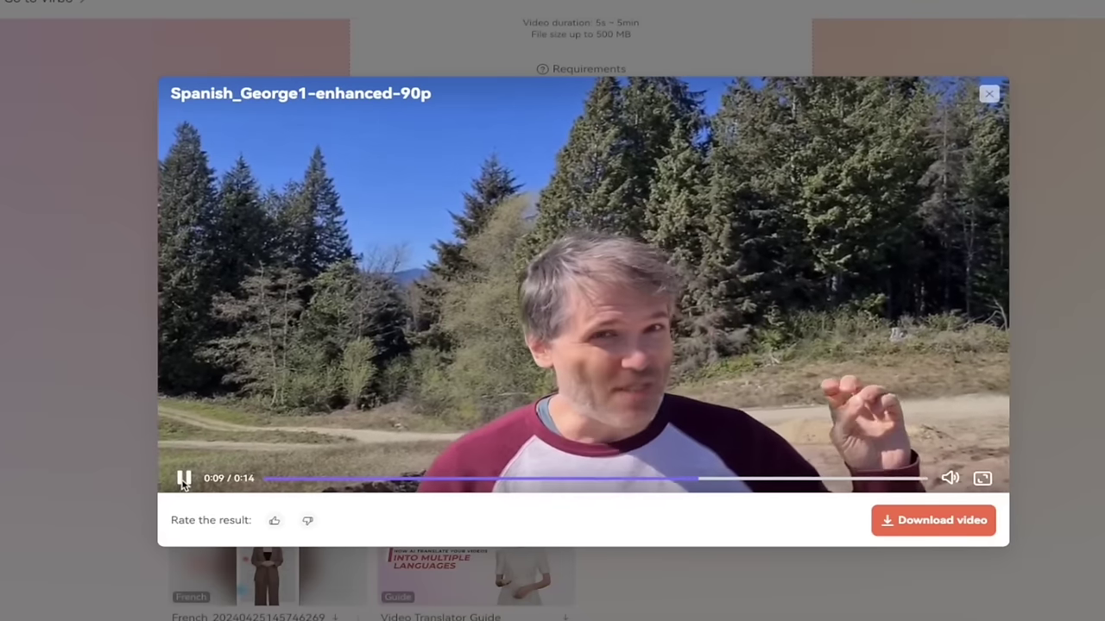
click(184, 480)
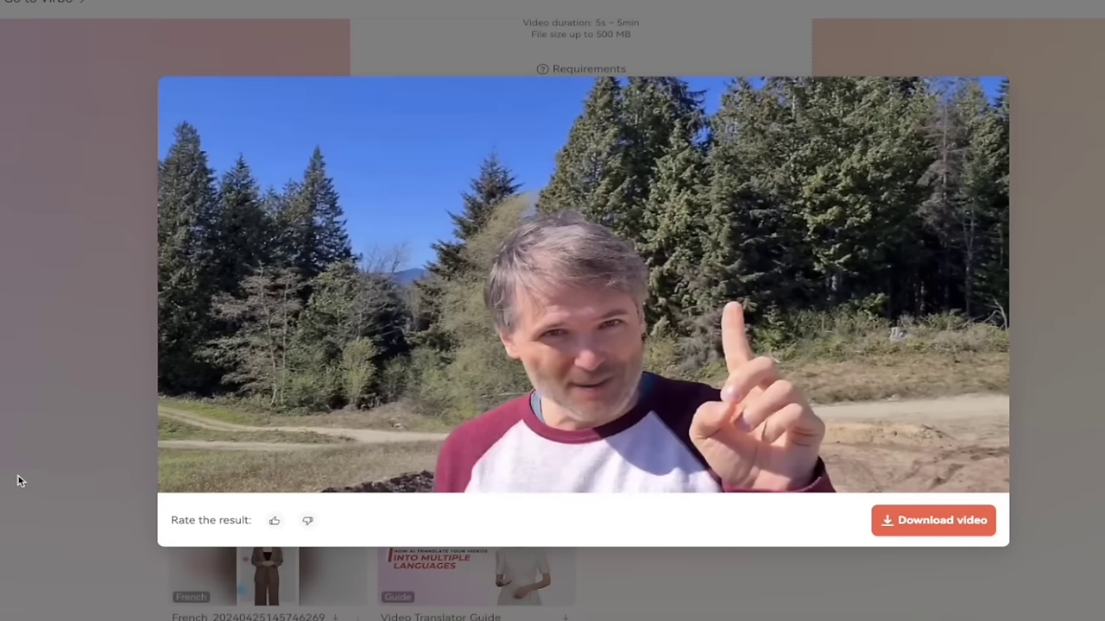
mouse_move(998, 102)
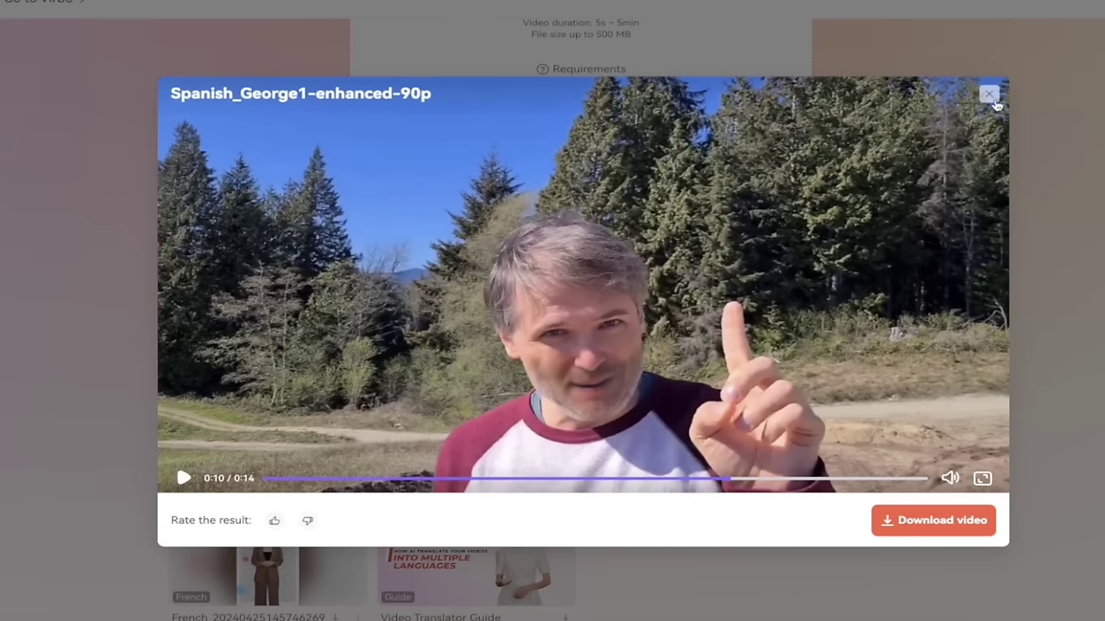
click(988, 96)
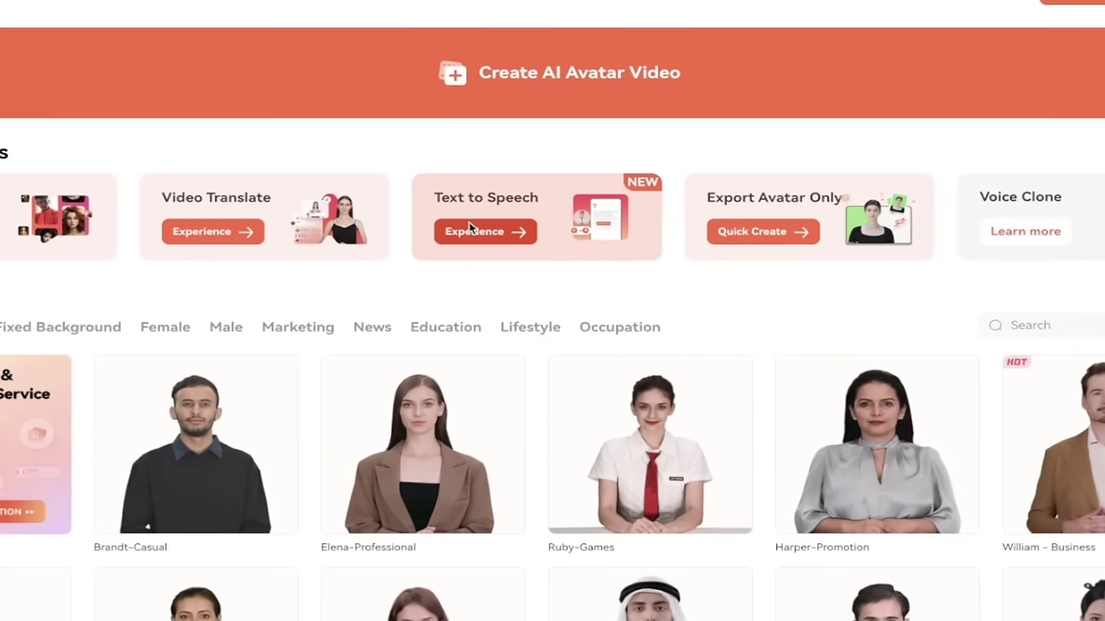
Open Text to Speech from the home page, with the welcome text and English(USA)-Cora voice loaded
click(550, 248)
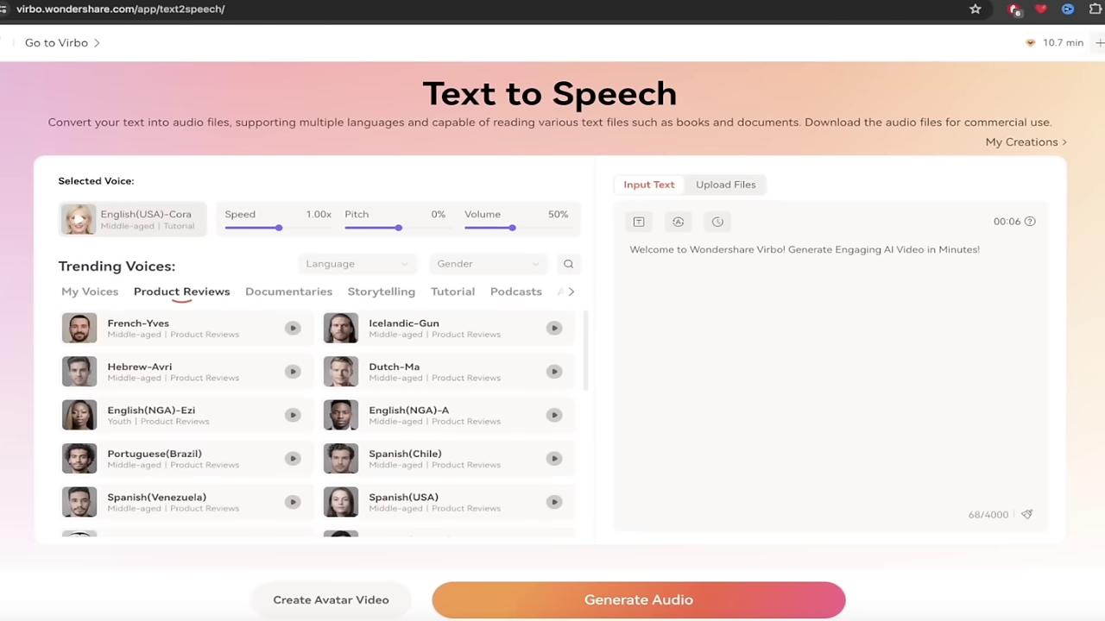
scroll(550, 300, down, 1)
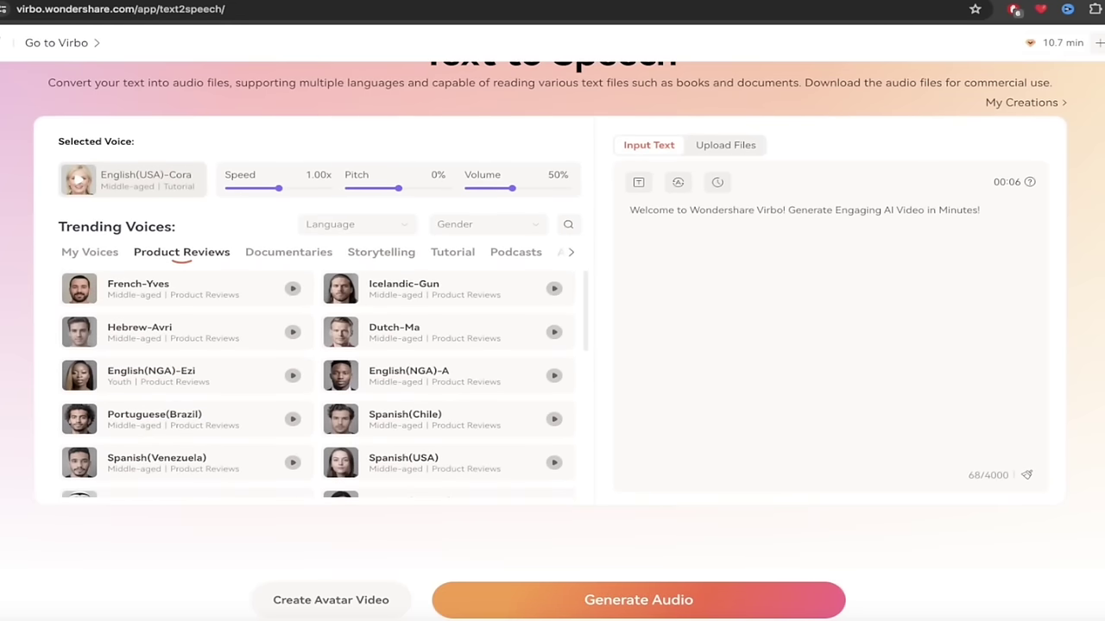
scroll(550, 299, up, 1)
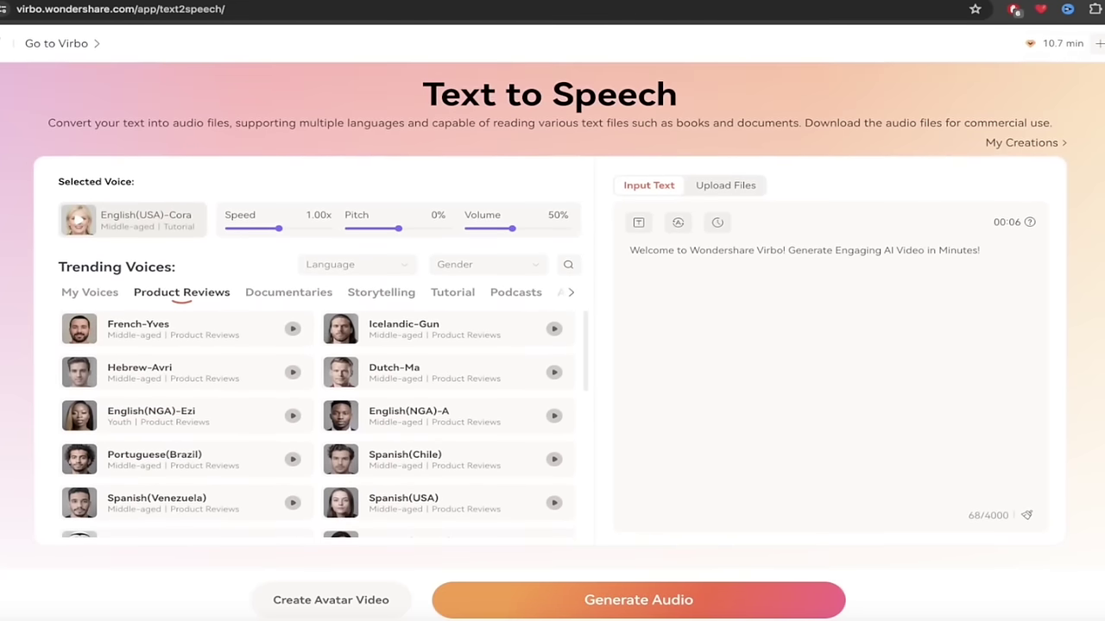
scroll(550, 299, down, 1)
scroll(154, 240, down, 1)
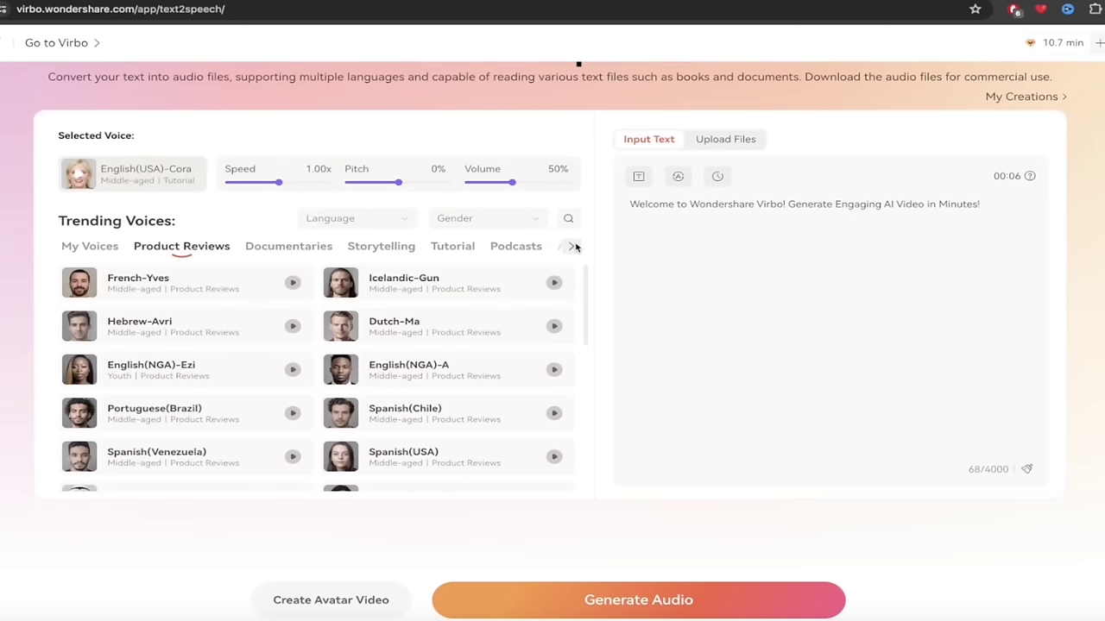
Replace the welcome text in the Input Text box with the pasted English hiker story
key(ctrl+a)
key(BackSpace)
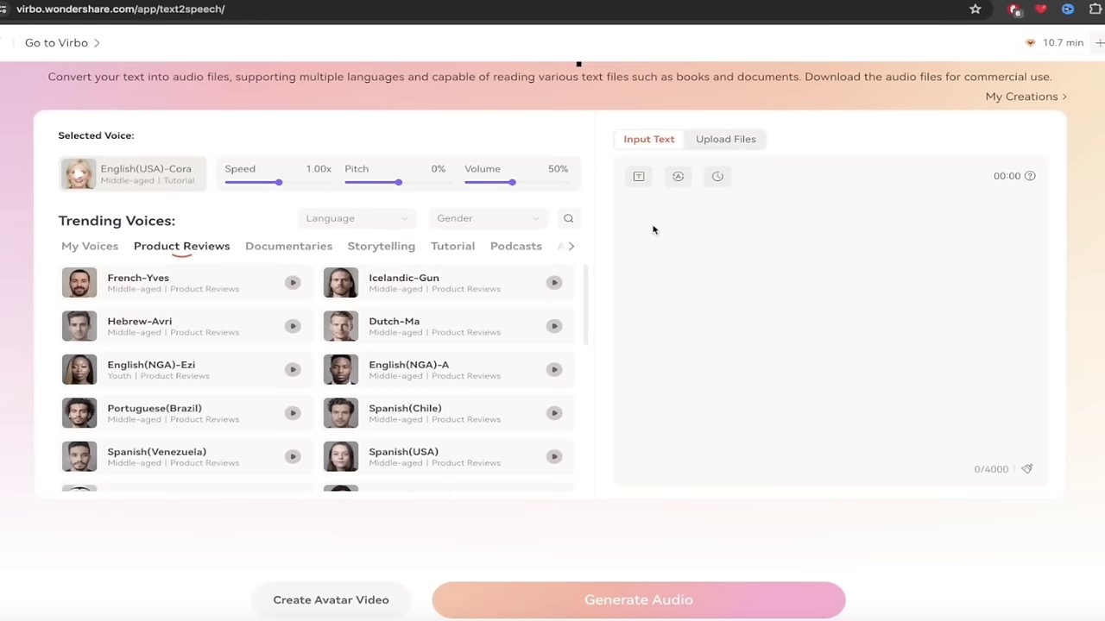
text(A hiker decided to go on a hike by himself. Something he was not very used to. The whole day was normal. Trees and bushes engulfed his surroundings.)
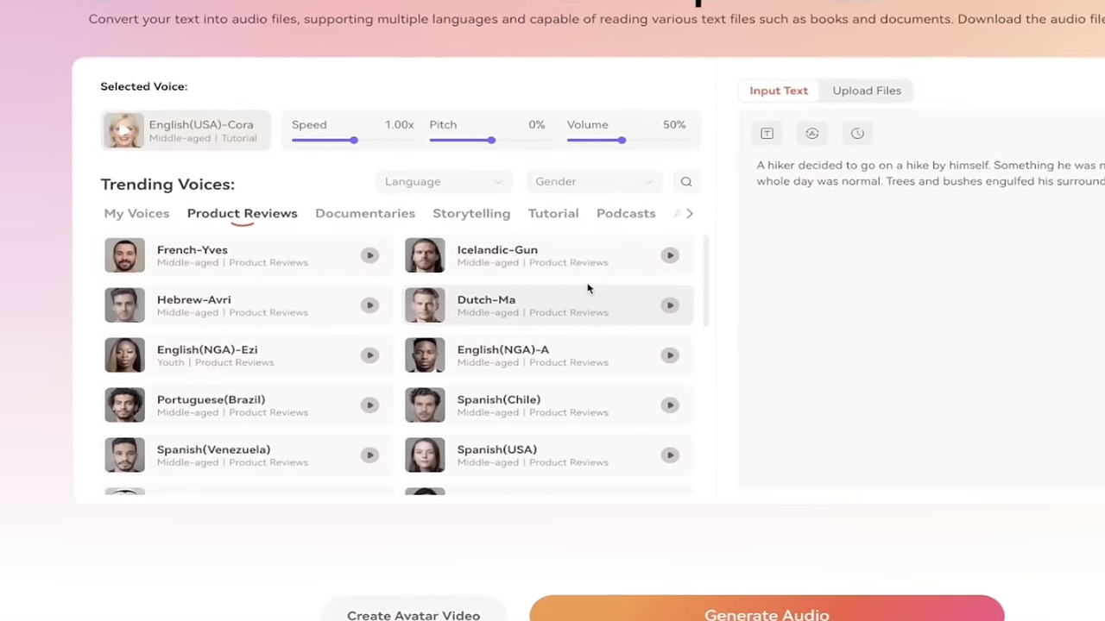
Select Icelandic-Gun as the voice
scroll(590, 288, up, 1)
scroll(350, 328, down, 1)
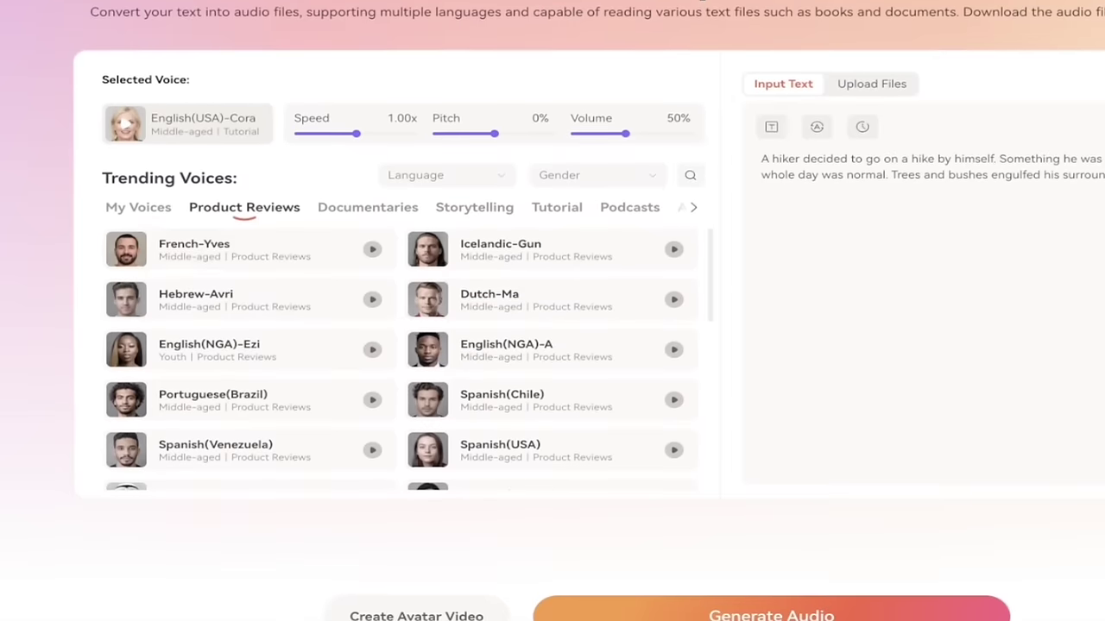
click(515, 248)
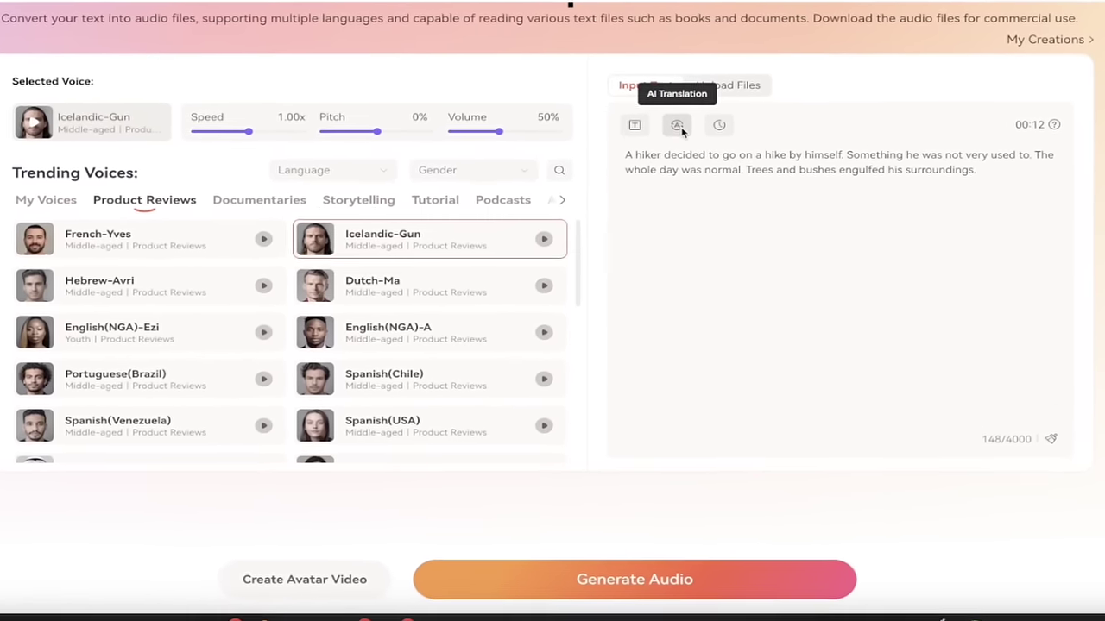
AI-translate the hiker story into Icelandic and apply it to the script, now 157 characters
click(678, 126)
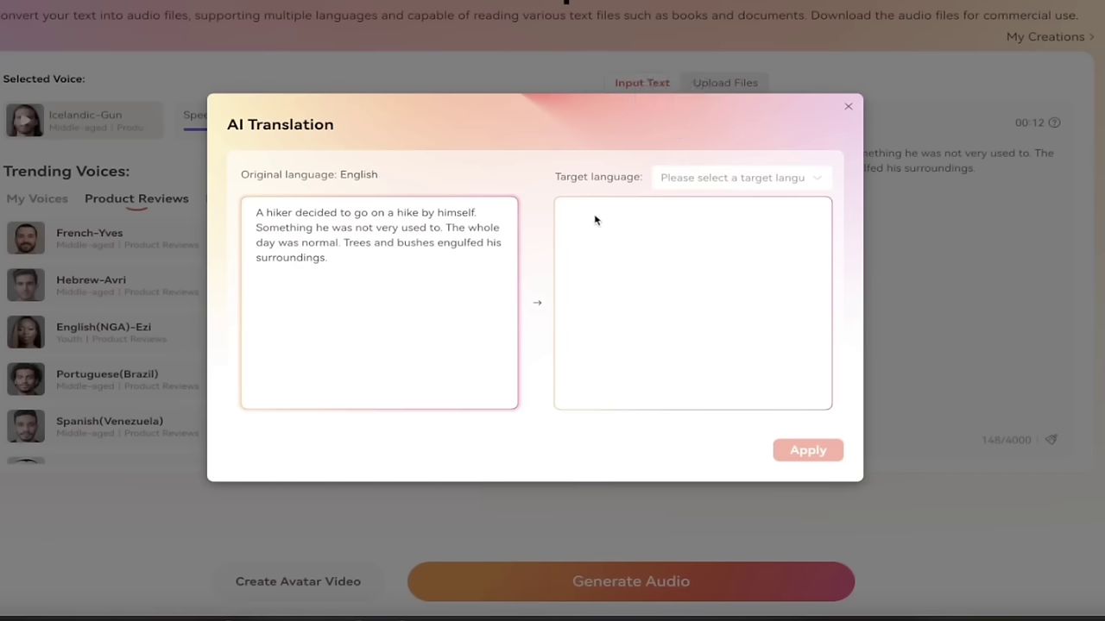
click(734, 178)
scroll(704, 285, down, 5)
scroll(704, 286, down, 7)
scroll(704, 286, down, 4)
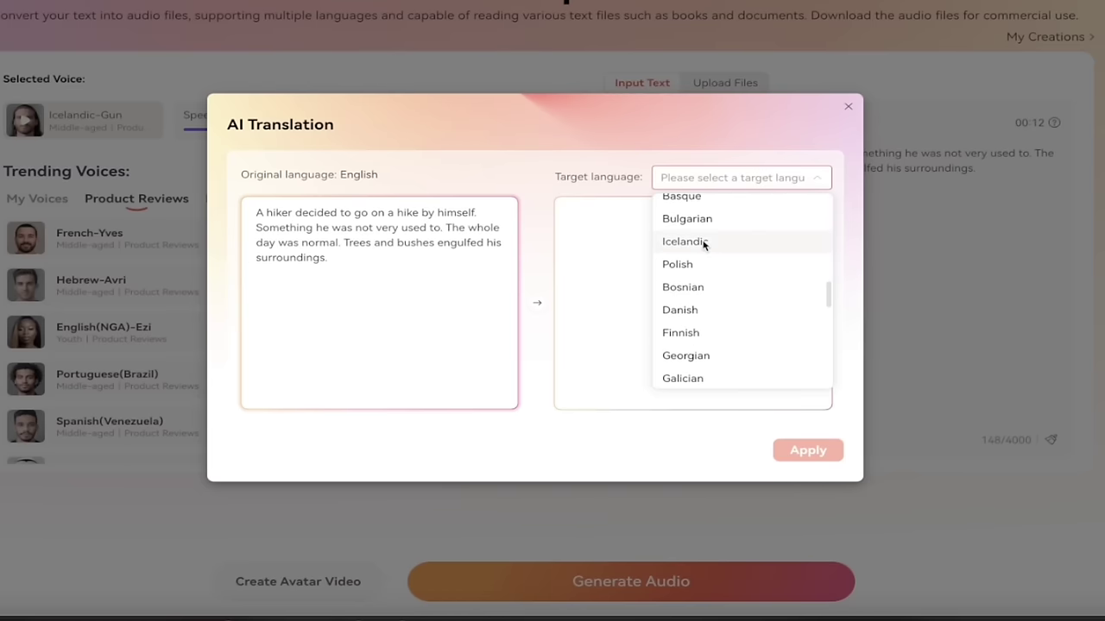
click(703, 242)
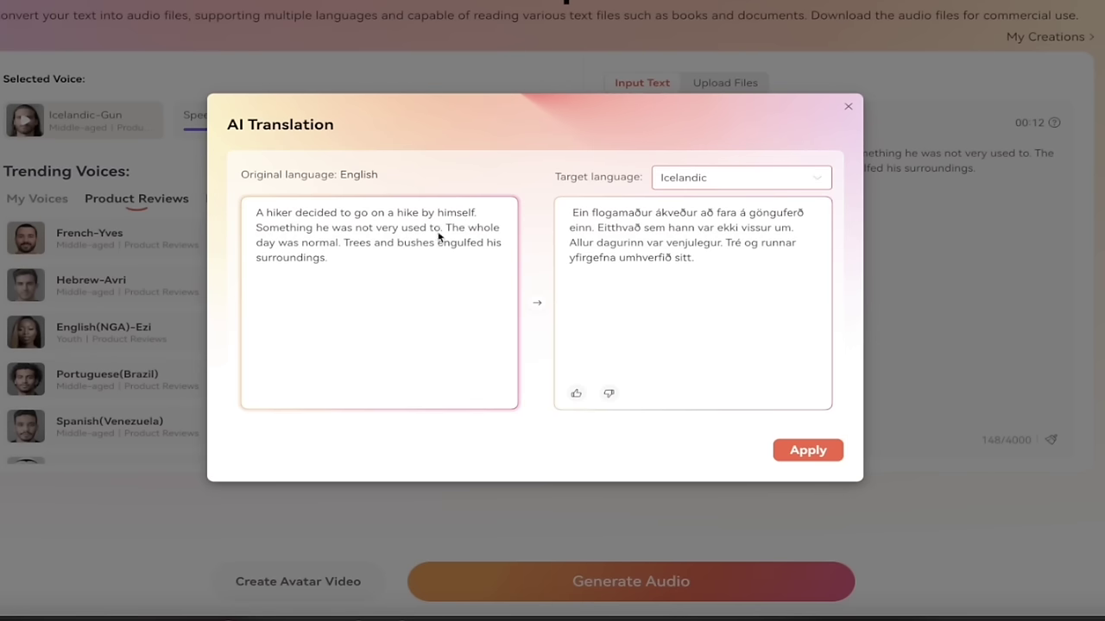
click(797, 458)
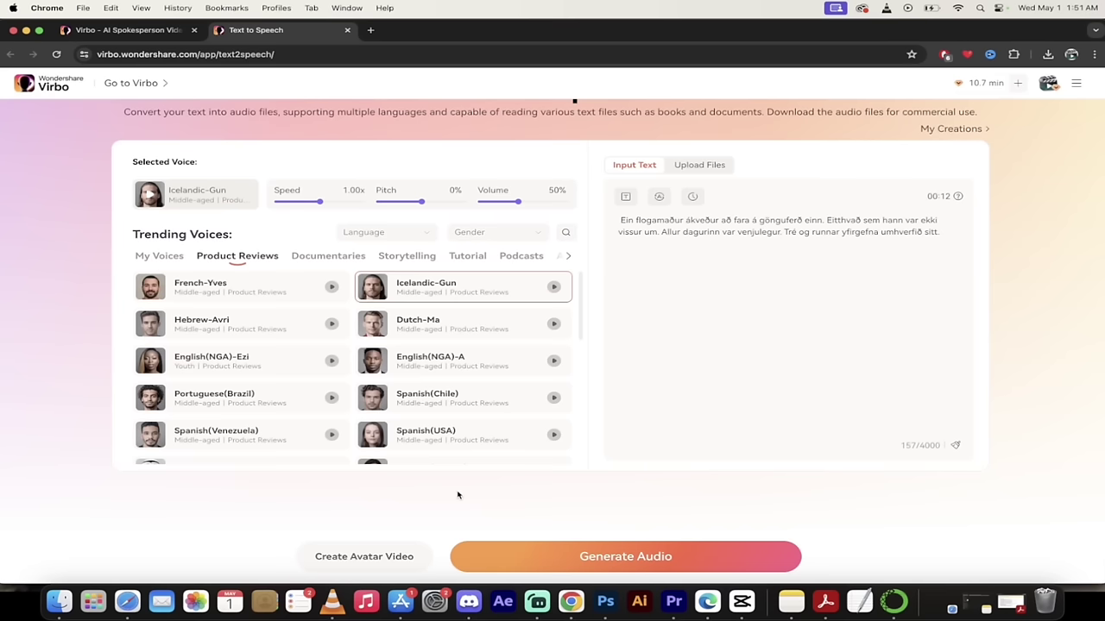
Generate the 12-second Icelandic audio, preview it, and download it as Ein flogam.mp3
click(581, 557)
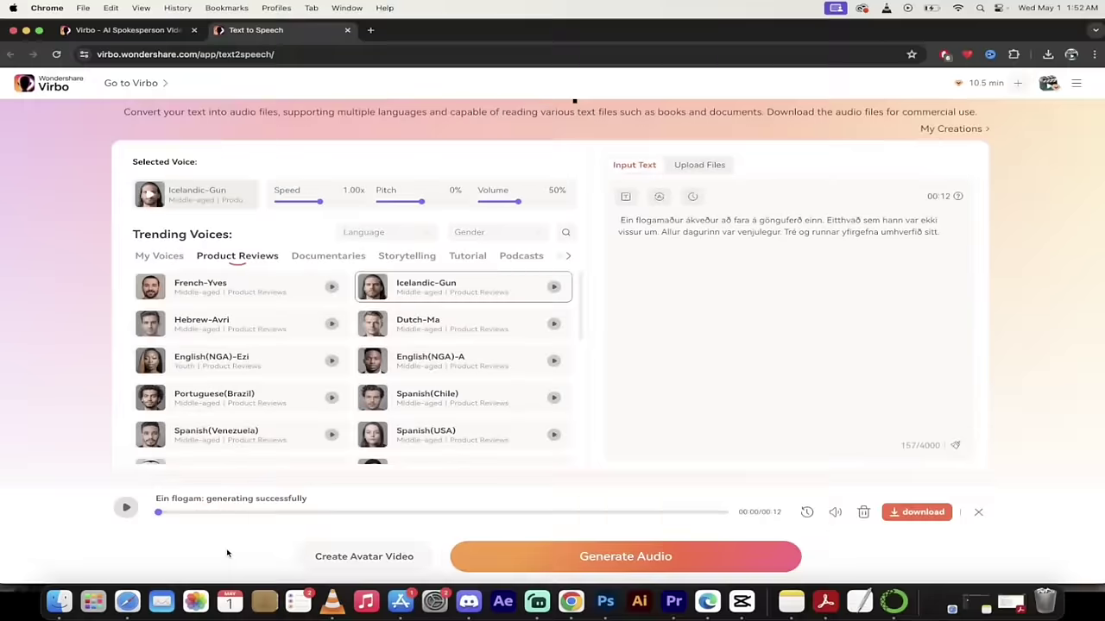
click(125, 510)
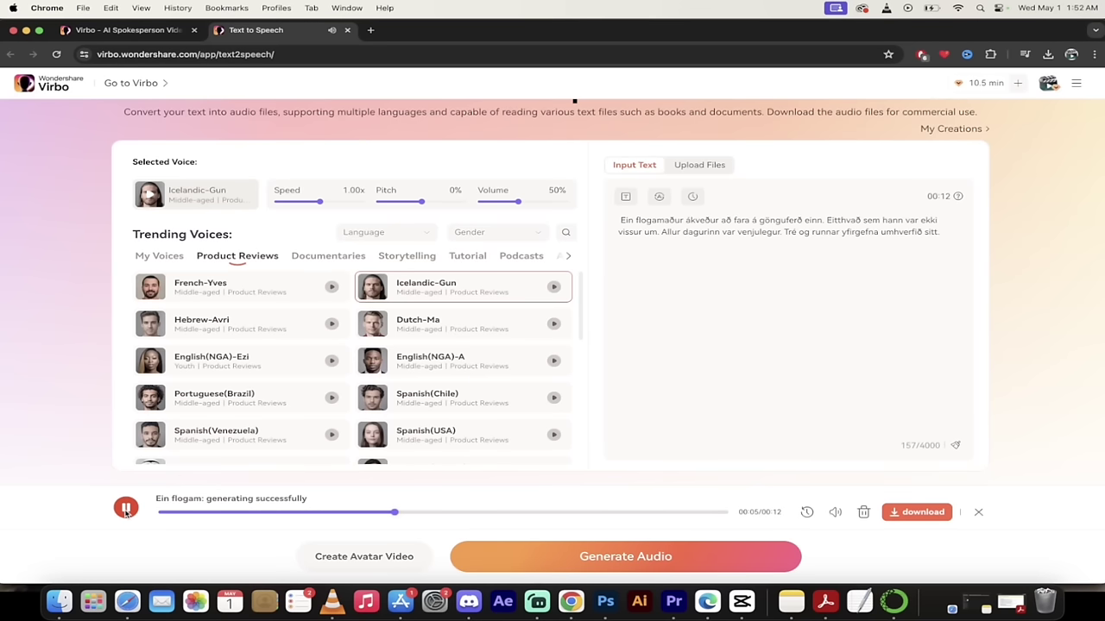
click(125, 509)
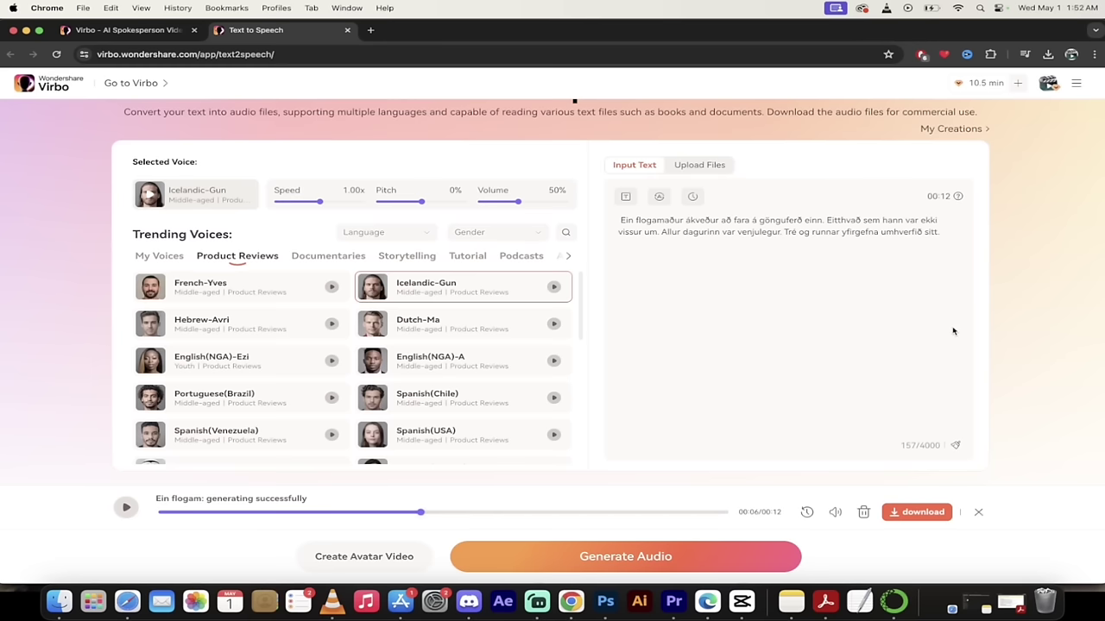
scroll(1008, 363, up, 1)
click(894, 515)
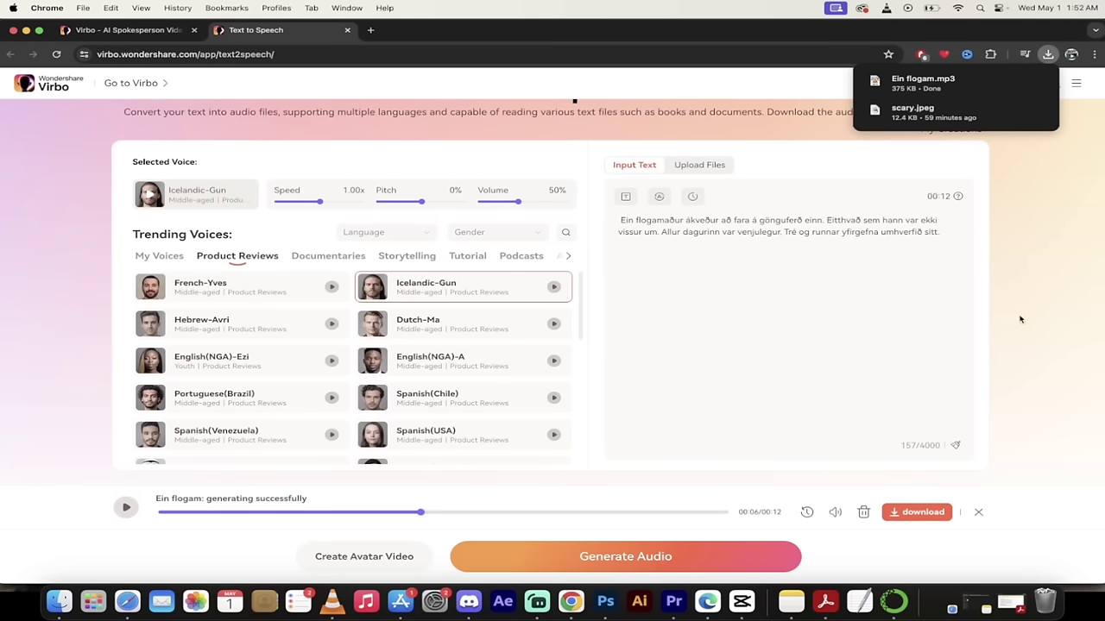